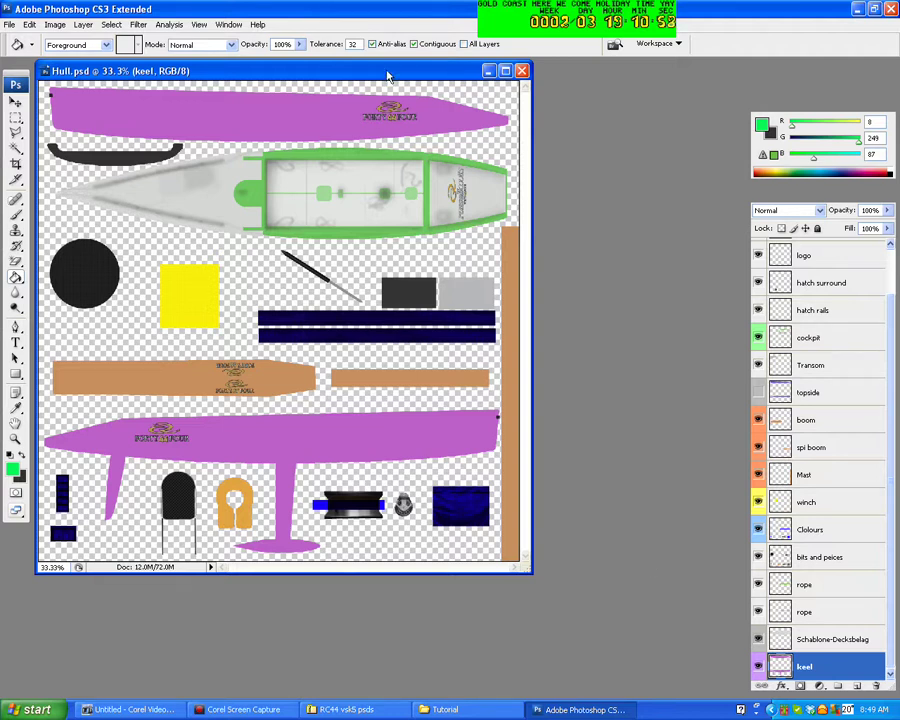
Step: Close the extra document, check the logo and keel layers, and make the keel layer active
key("ctrl+w")
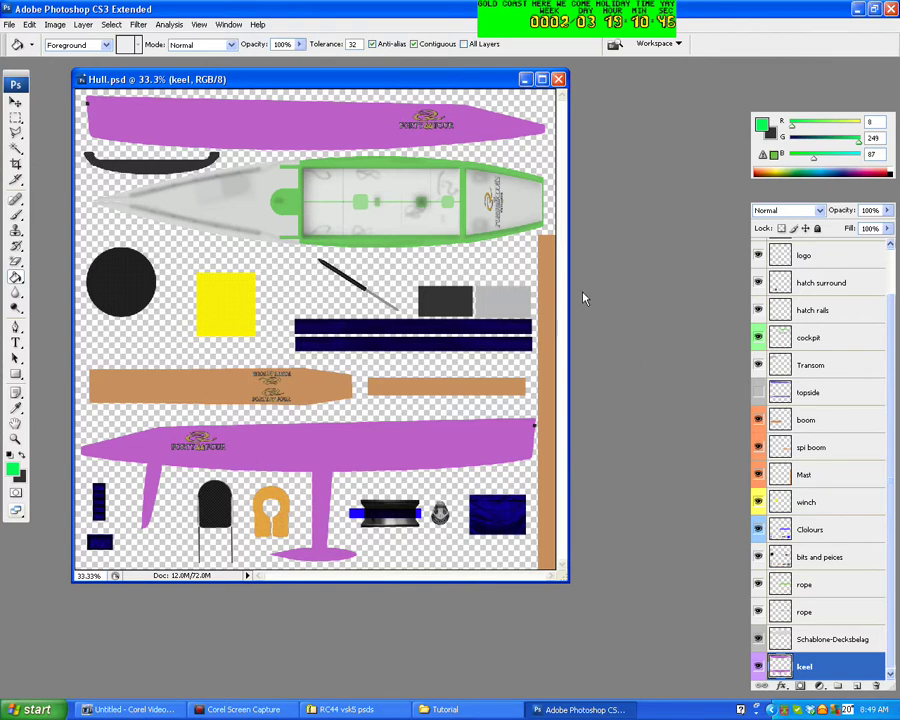
scroll(820, 400, "up", 1)
scroll(810, 320, "up", 1)
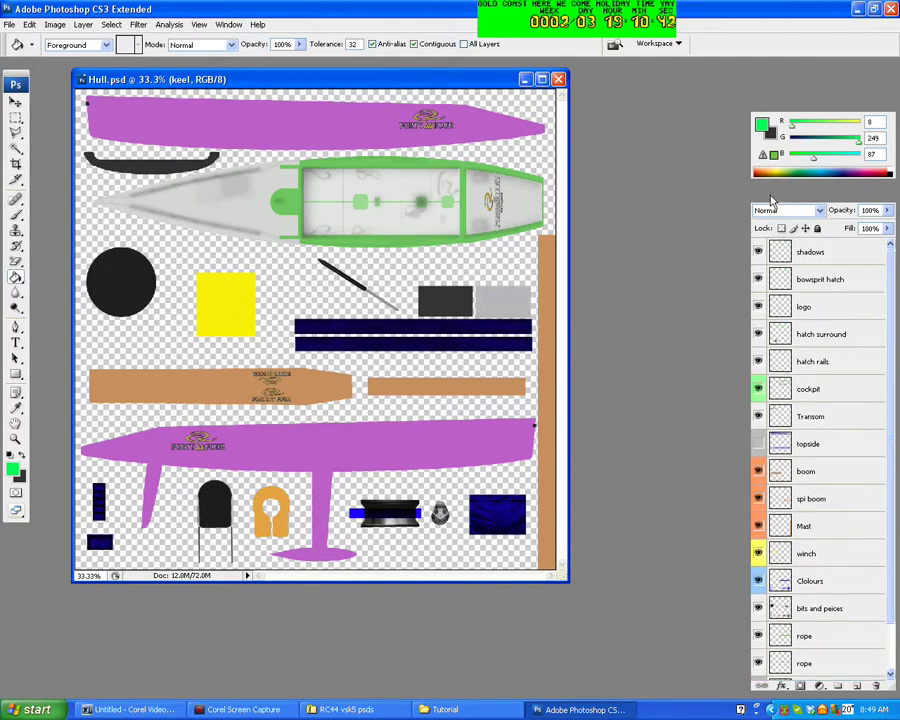
left_click(803, 312)
scroll(805, 400, "down", 2)
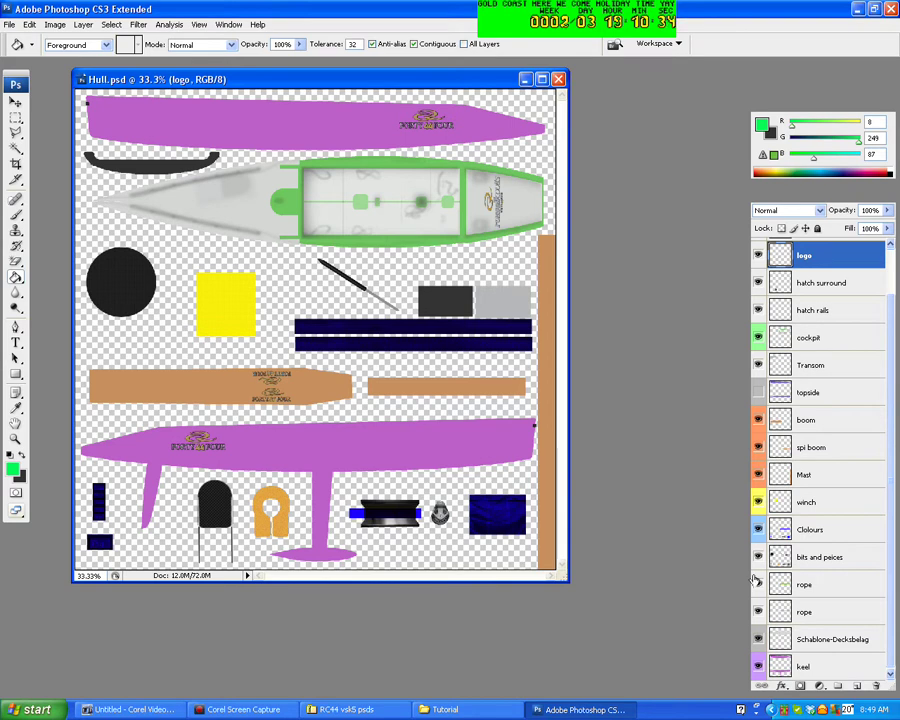
left_click(757, 667)
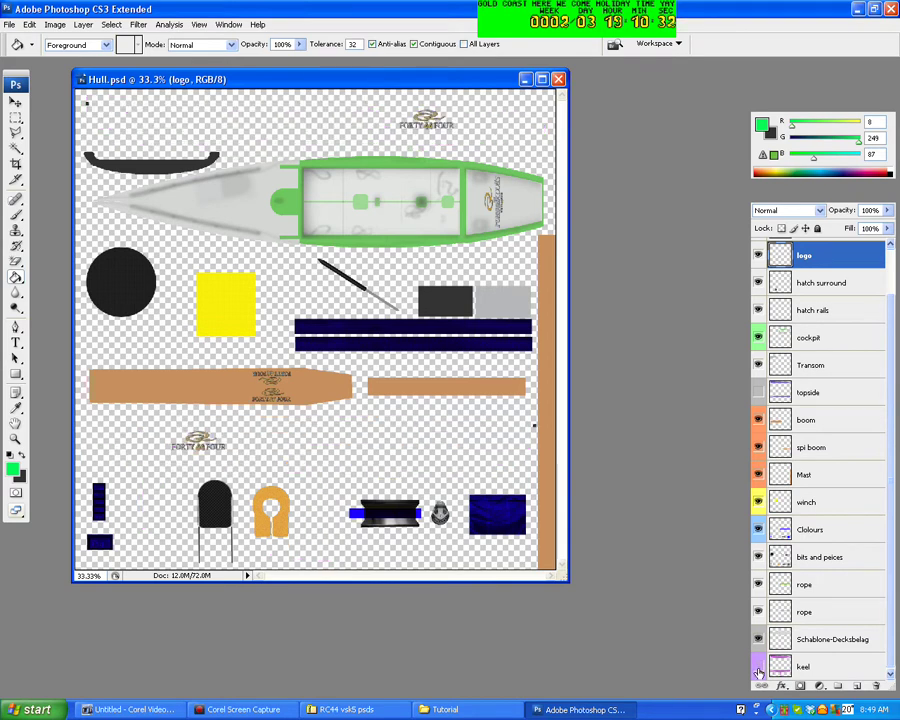
left_click(758, 670)
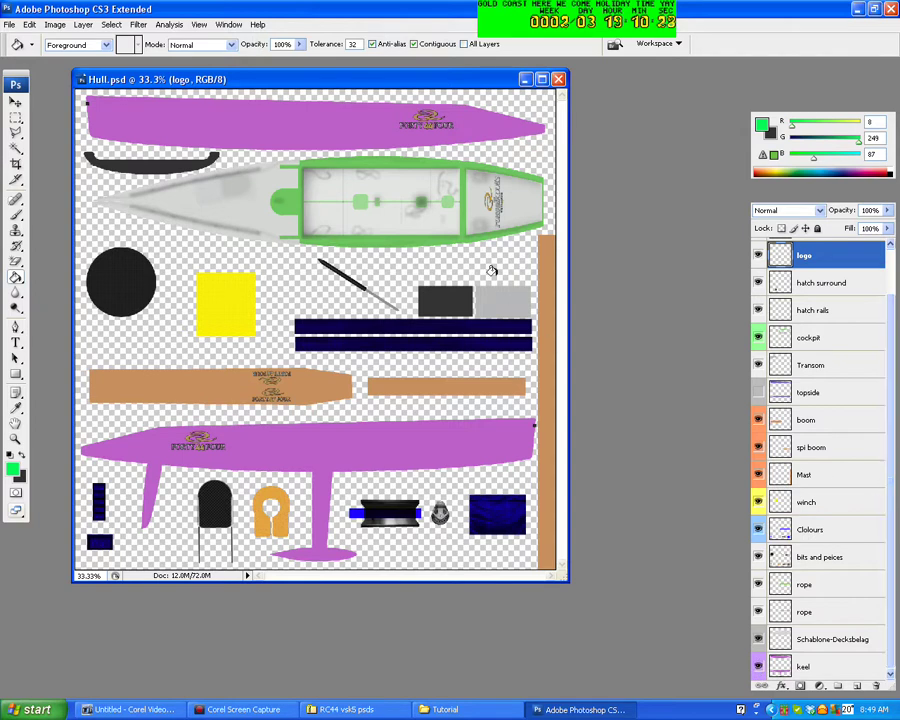
left_click(808, 667)
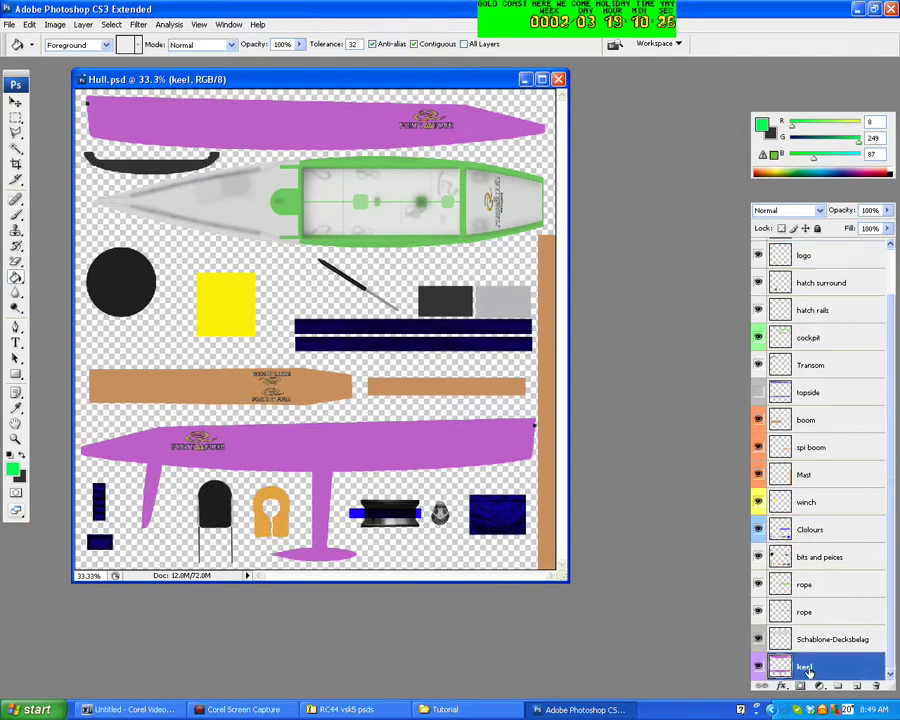
Step: Set the foreground colour to bright blue (R 8, G 48, B 249) and pick the Paint Bucket
left_click(12, 466)
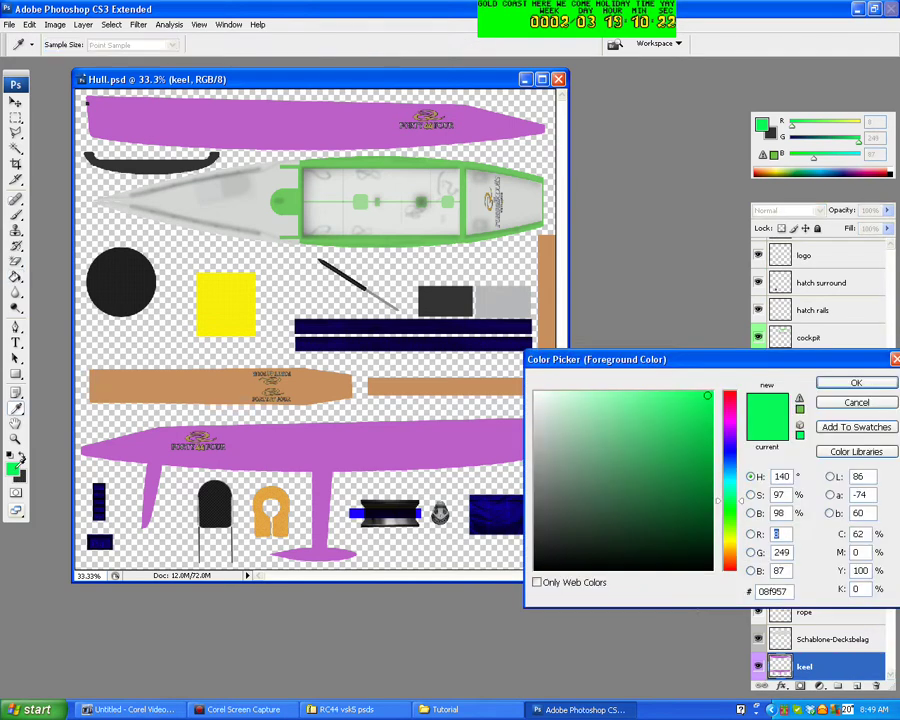
left_click_drag(741, 505, 739, 461)
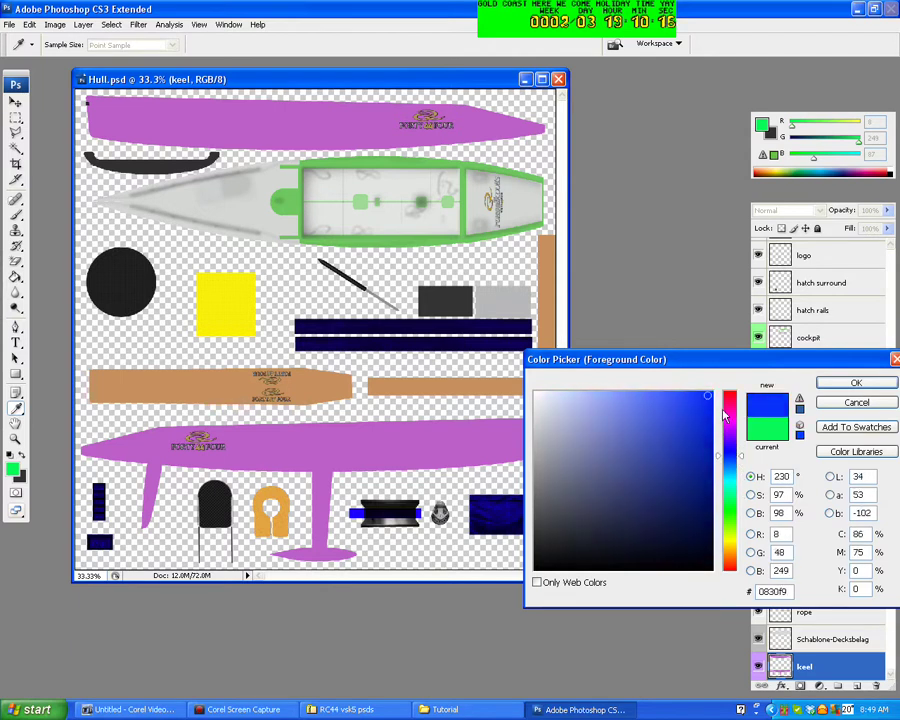
left_click(831, 387)
key("g")
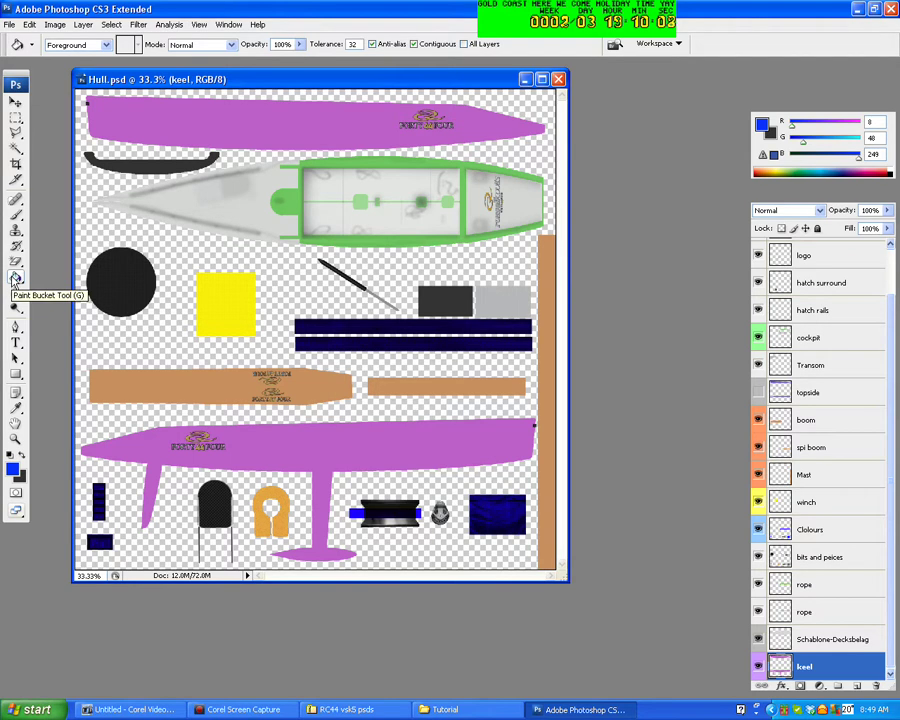
Step: Fill the purple keel and hull shapes, then the Transom layer's dark fender, with blue
left_click(285, 437)
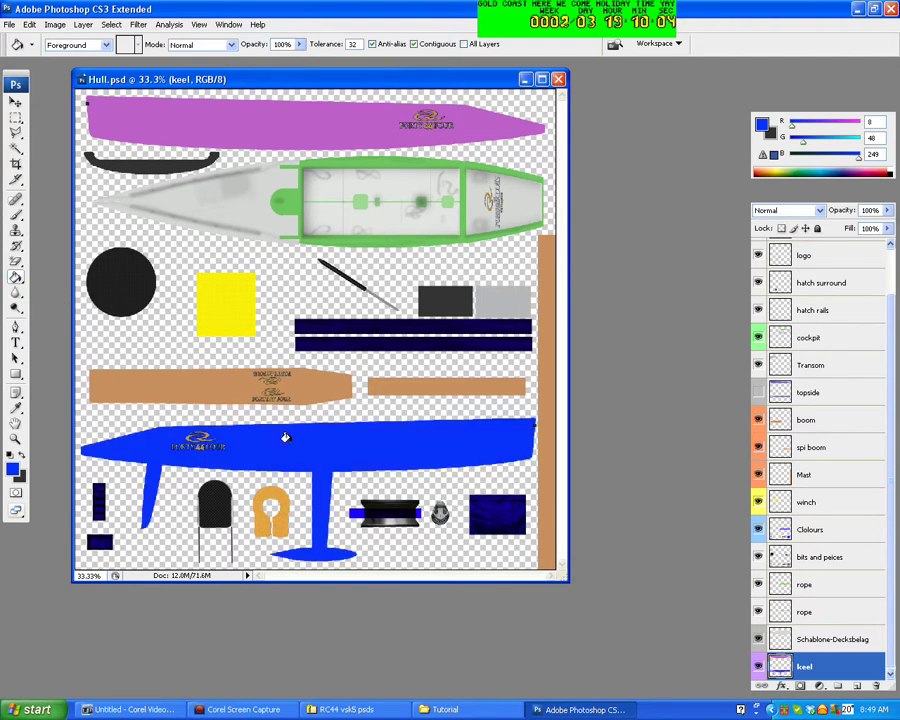
left_click(317, 119)
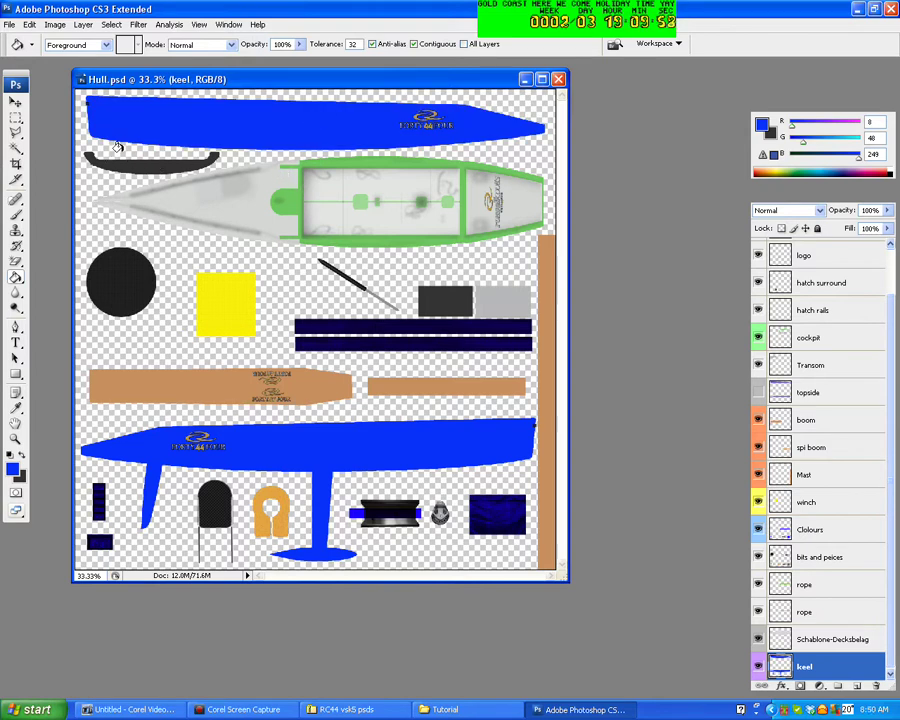
left_click(804, 368)
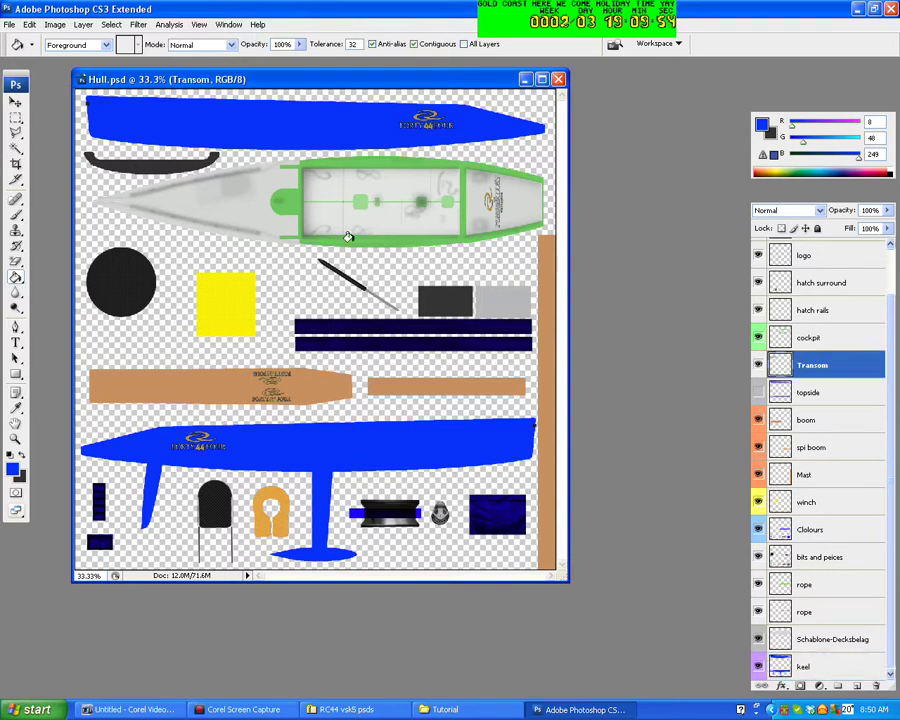
left_click(149, 162)
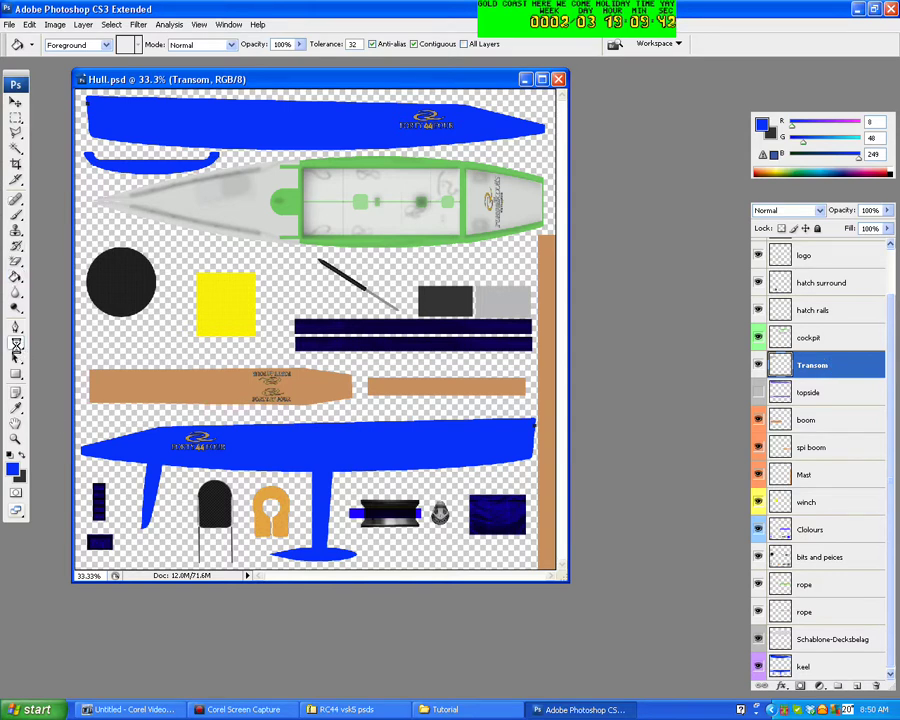
Step: Type SAMPLE on the lower hull in 72 pt black Blackoak Std
left_click(16, 343)
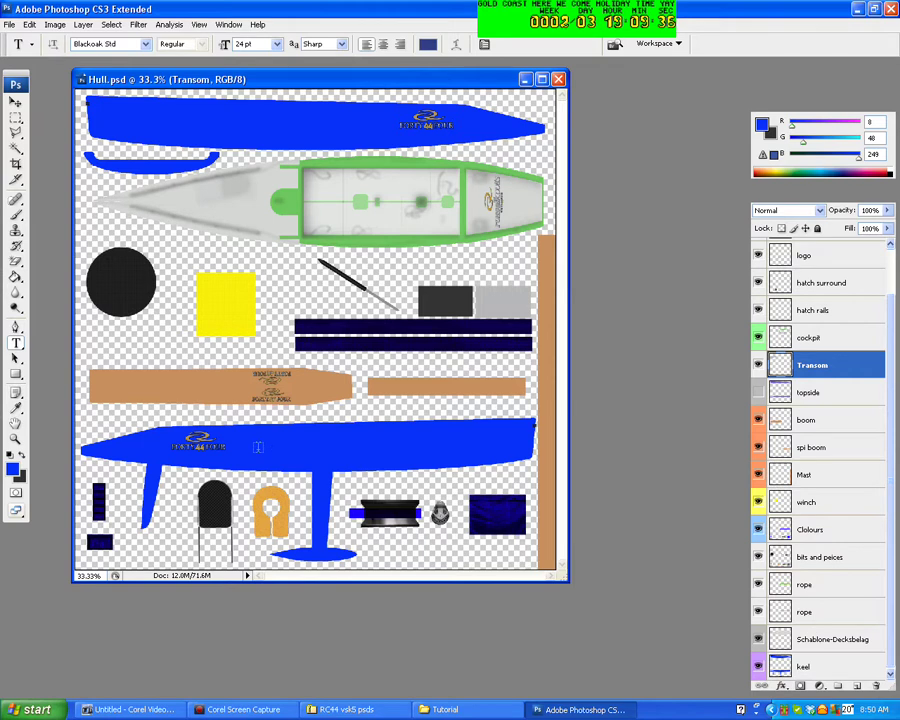
left_click(257, 447)
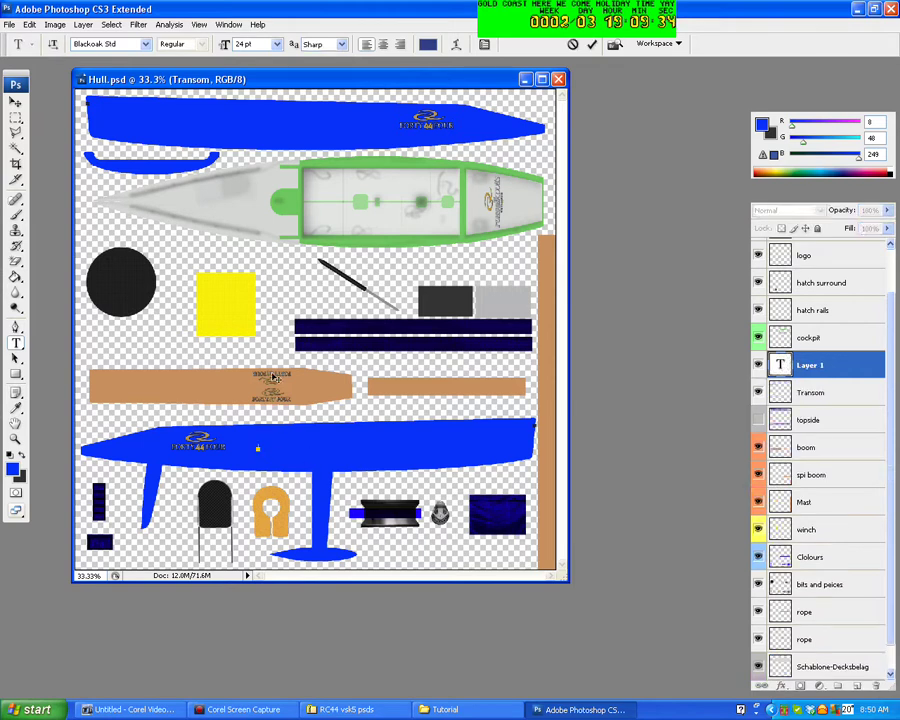
left_click(144, 48)
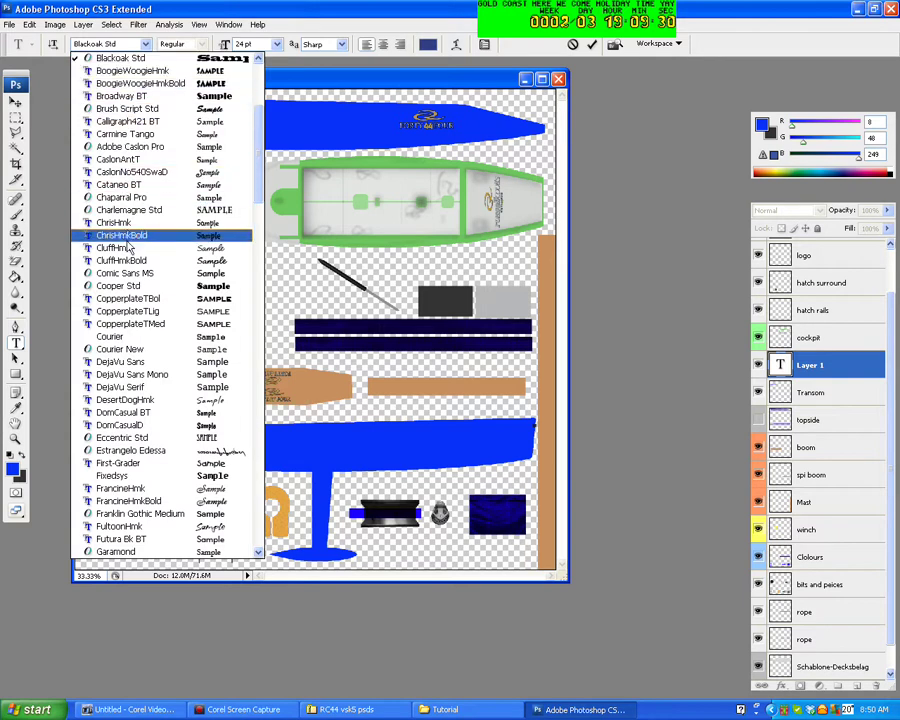
left_click(133, 65)
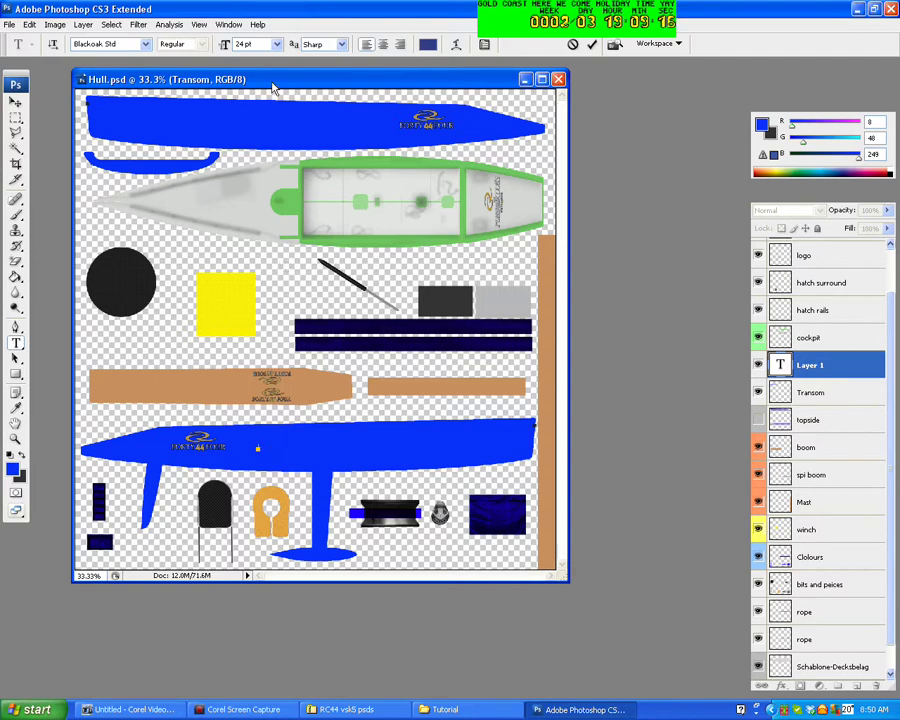
left_click(277, 45)
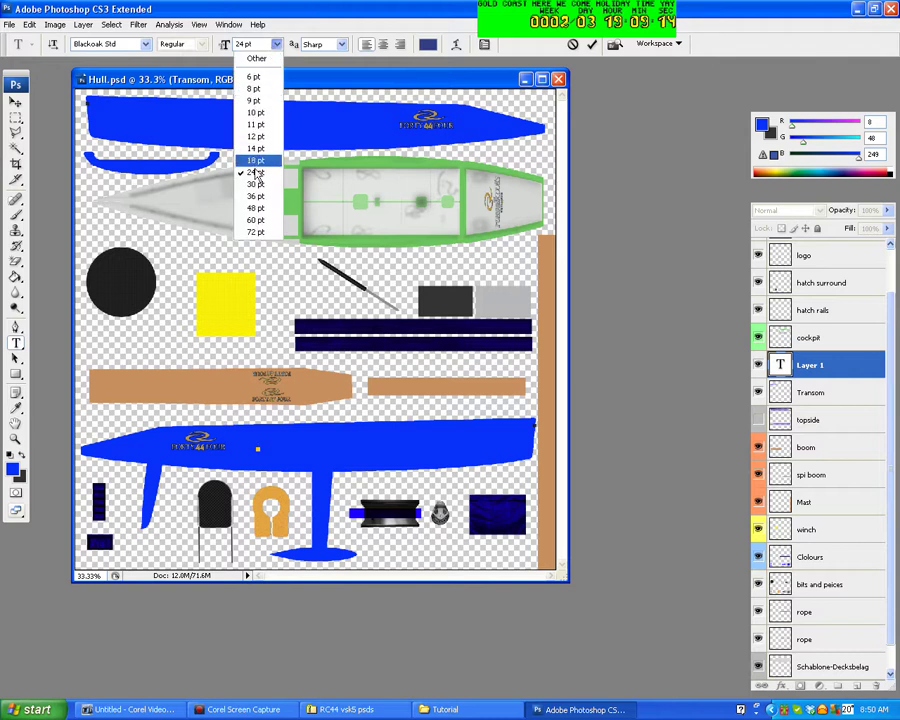
left_click(255, 231)
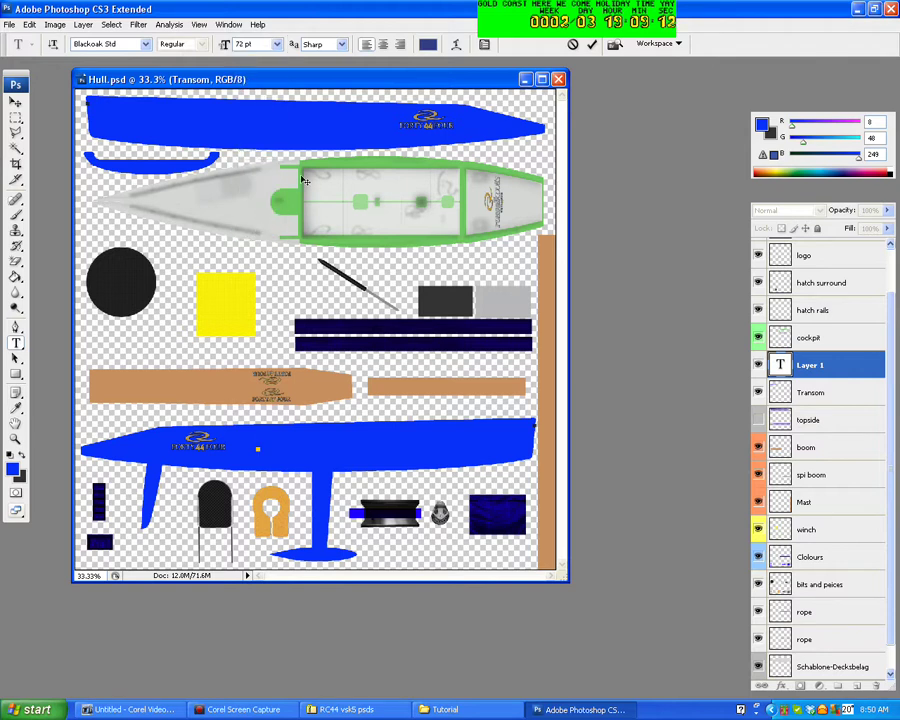
left_click(427, 45)
left_click_drag(645, 479, 534, 570)
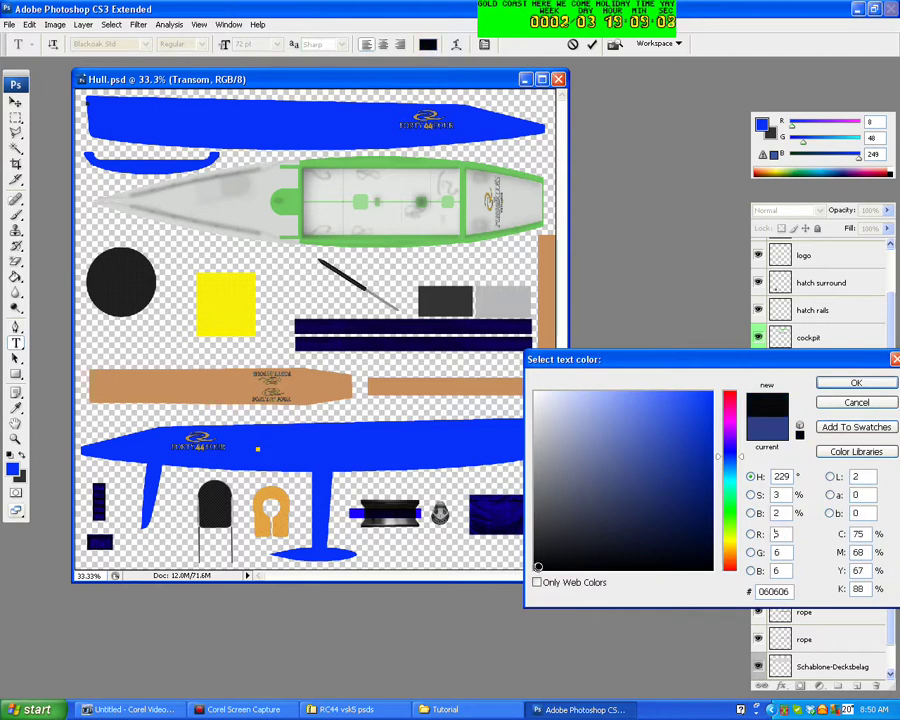
left_click(852, 383)
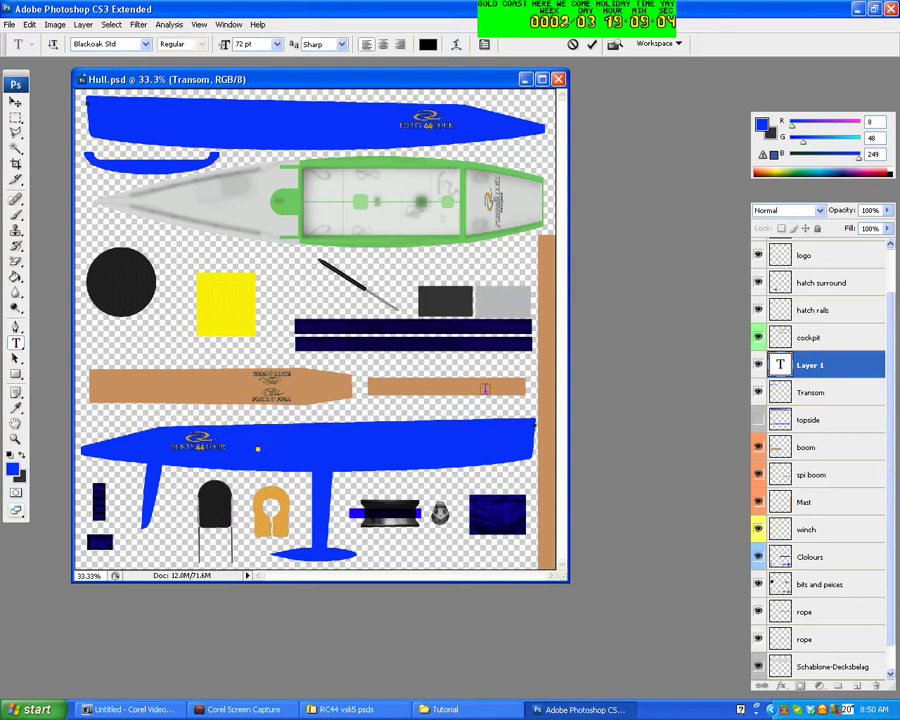
type("SA")
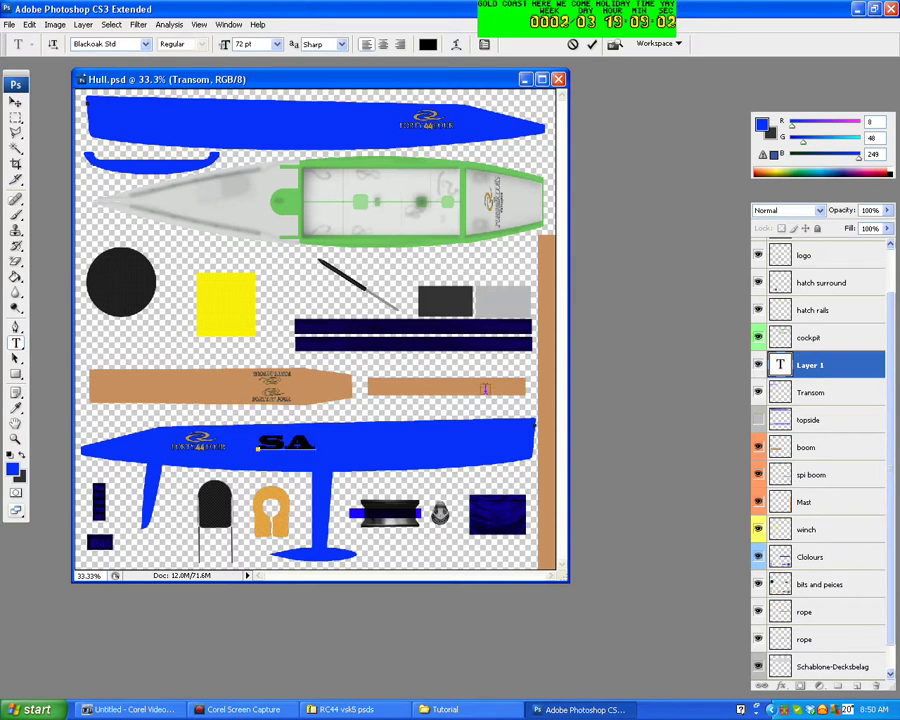
type("MPLE")
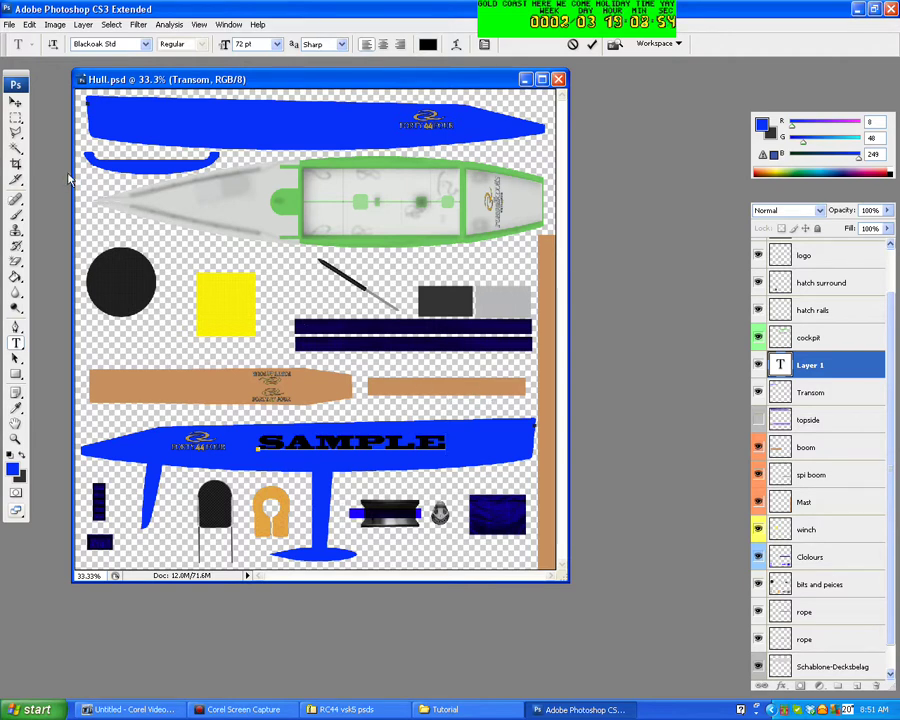
Step: Commit the text and nudge the SAMPLE lettering into position with the arrow keys
left_click(15, 103)
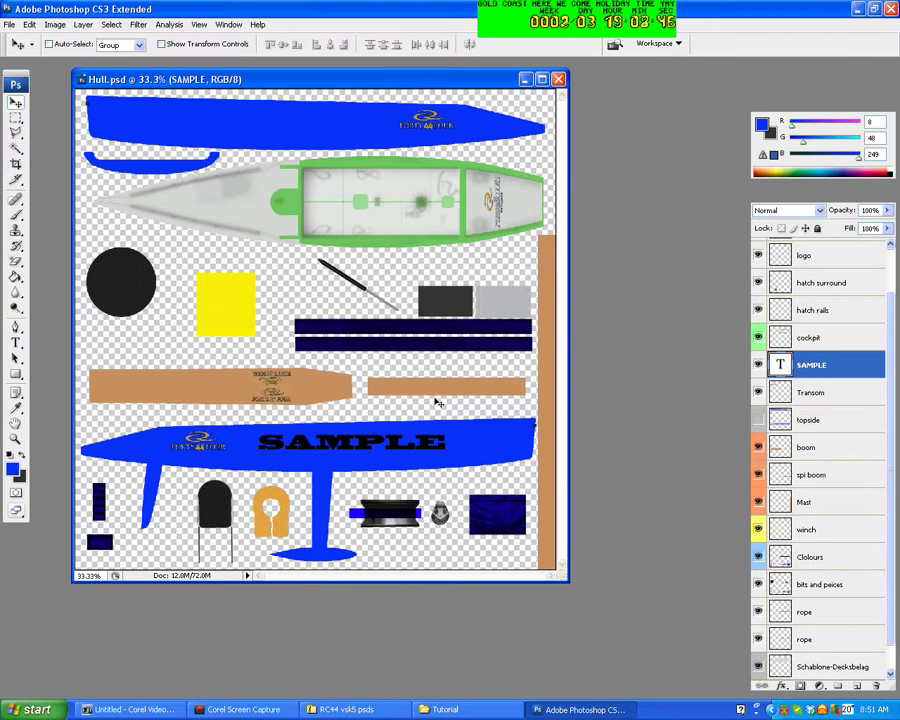
key("shift+Left")
key("shift+Left")
key("shift+Left")
key("shift+Left")
key("shift+Left")
key("Down")
key("Down")
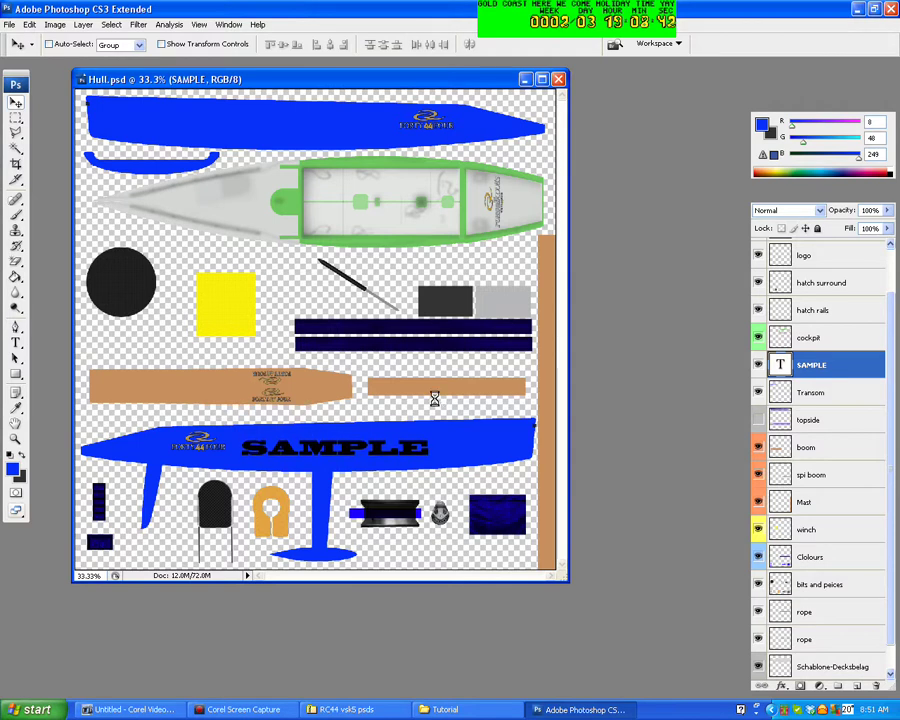
key("Up")
key("Up")
key("Up")
key("Up")
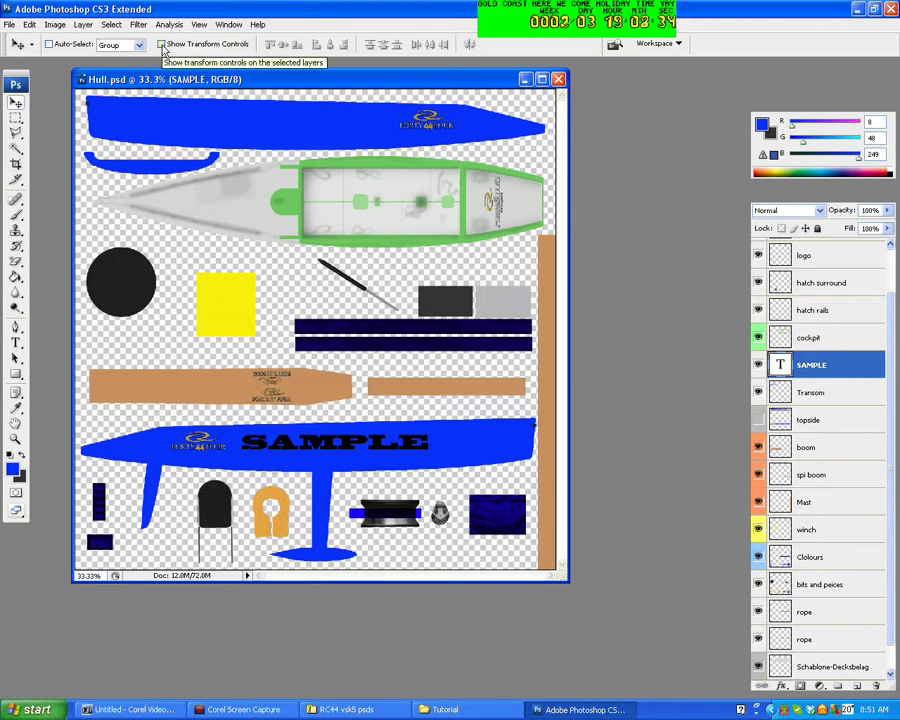
Step: Shrink the SAMPLE lettering with Free Transform and apply the resize
left_click(161, 45)
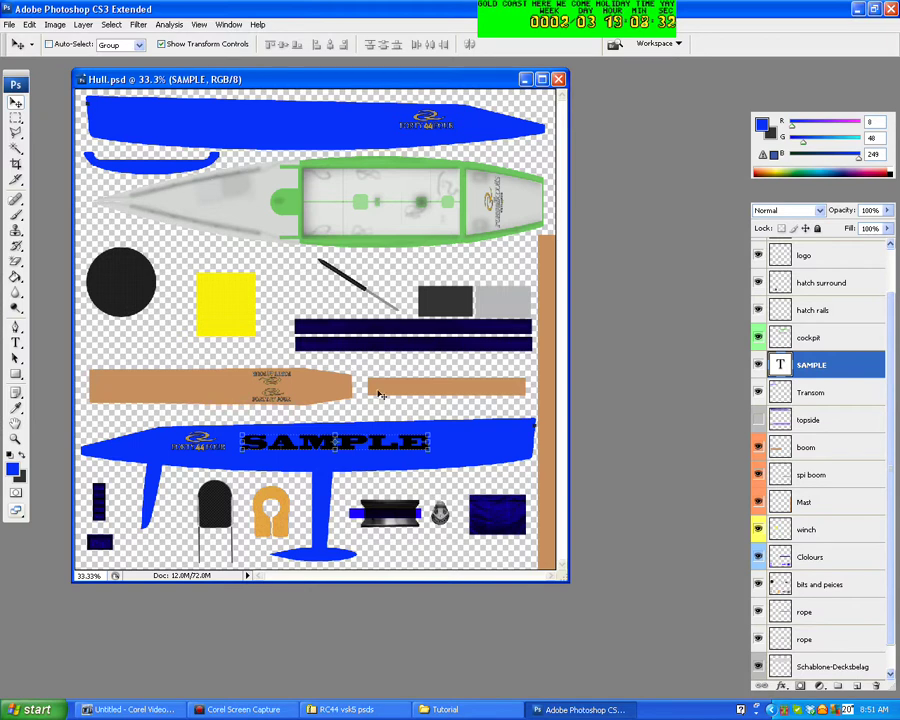
left_click(430, 435)
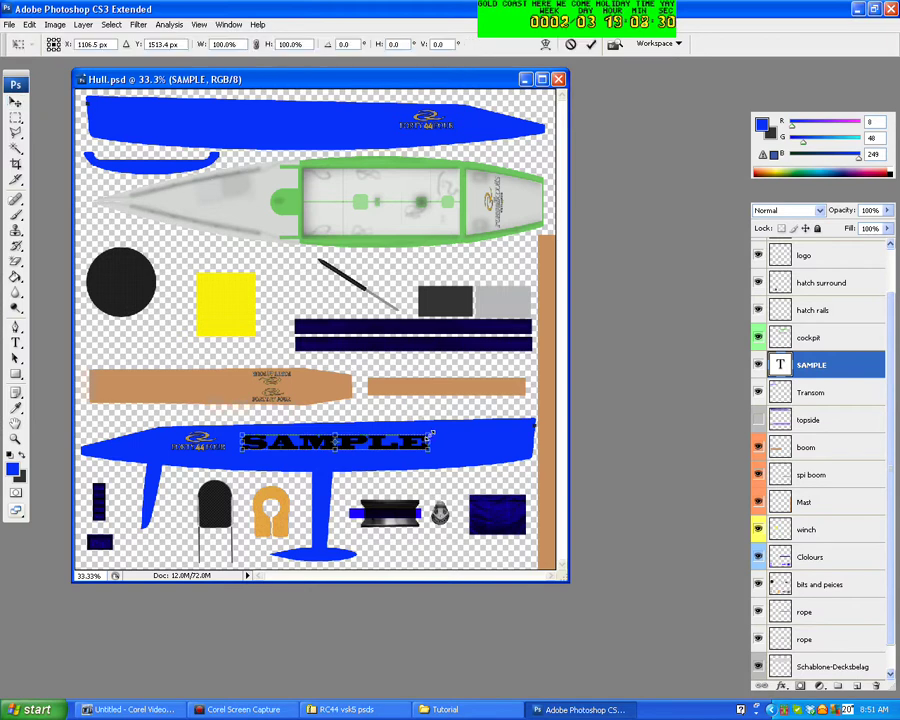
mouse_move(430, 437)
left_mouse_down()
mouse_move(409, 441)
mouse_move(453, 438)
left_mouse_up()
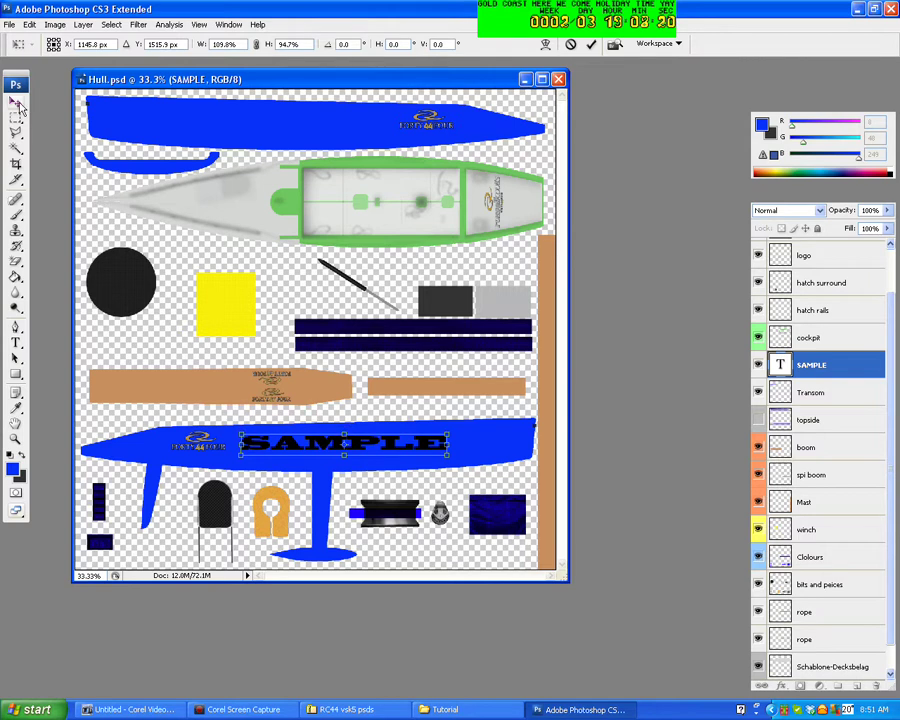
left_click(19, 107)
left_click(371, 273)
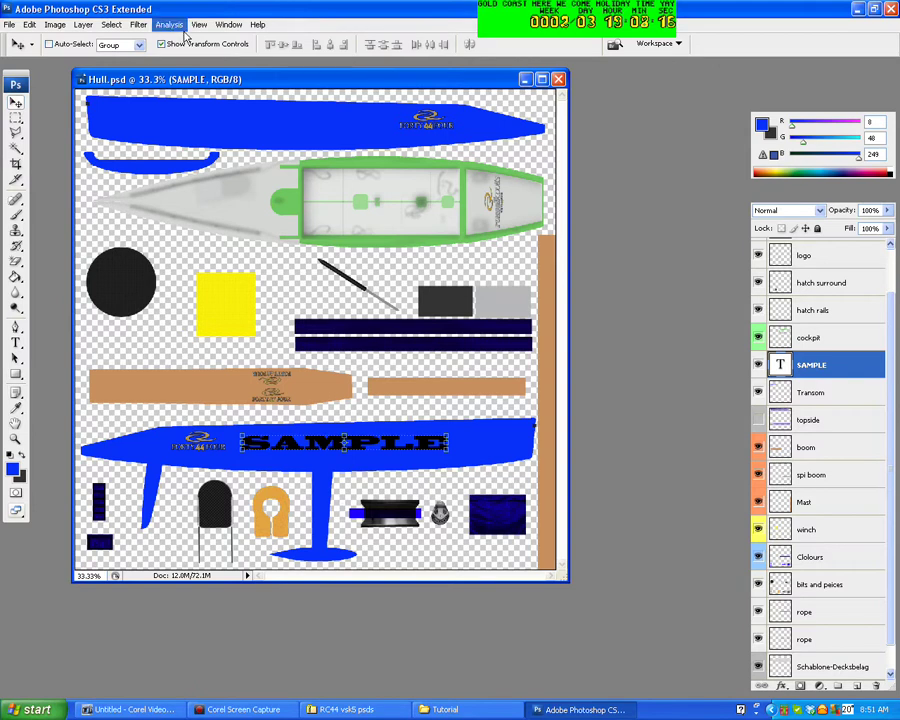
Step: Duplicate the SAMPLE type layer and drag the copy onto the upper blue hull
left_click(161, 45)
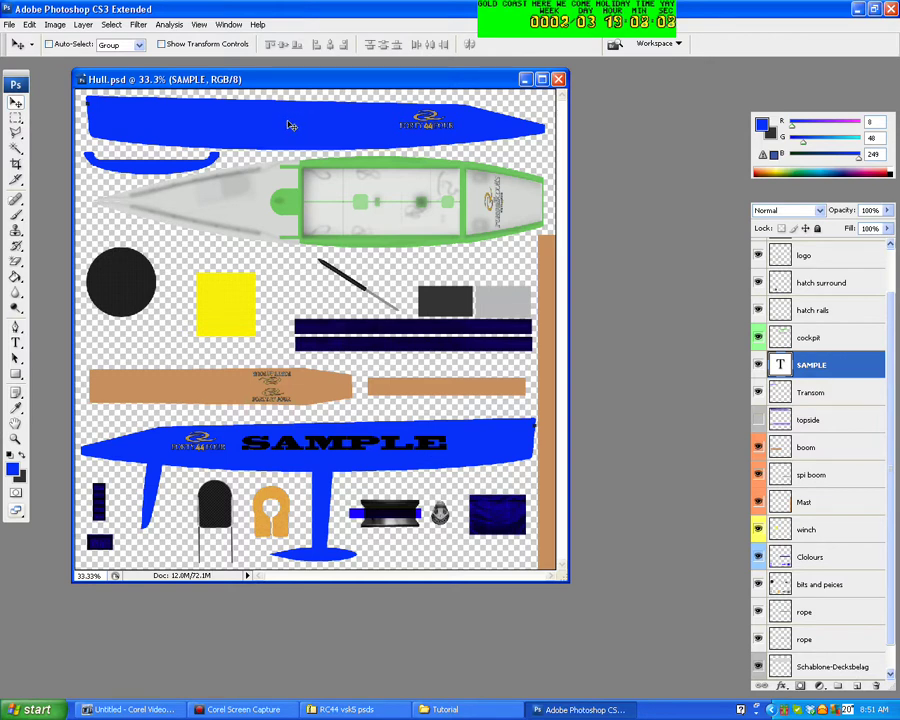
left_click(90, 28)
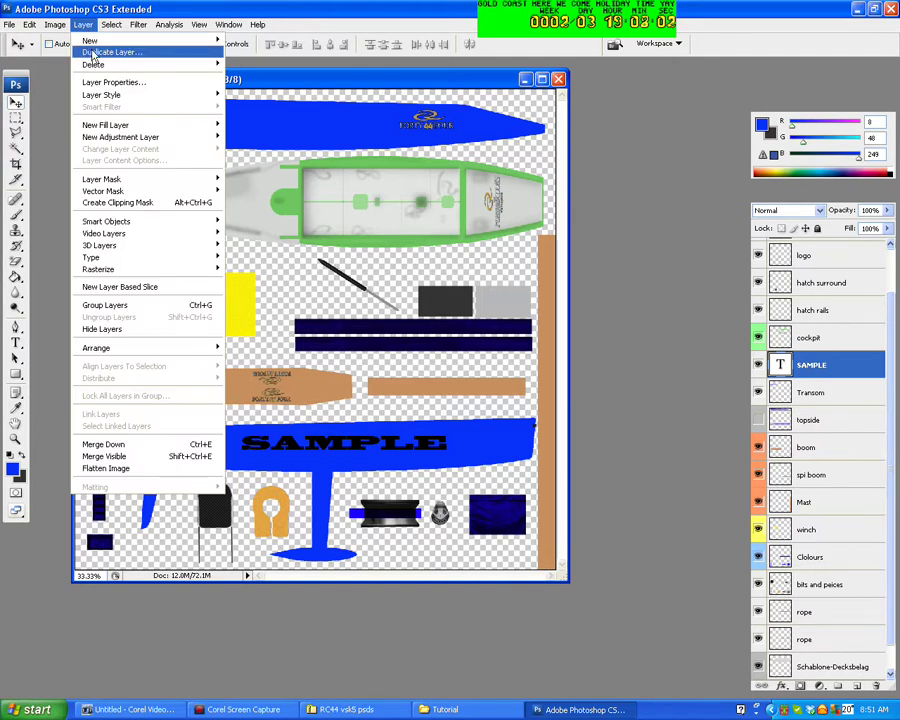
left_click(93, 53)
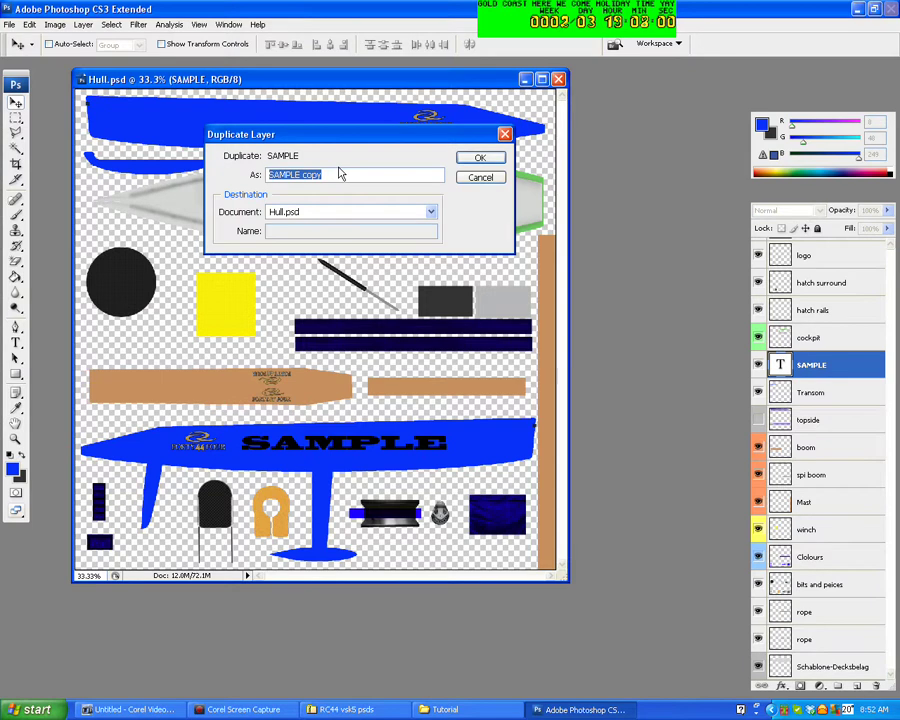
left_click(480, 158)
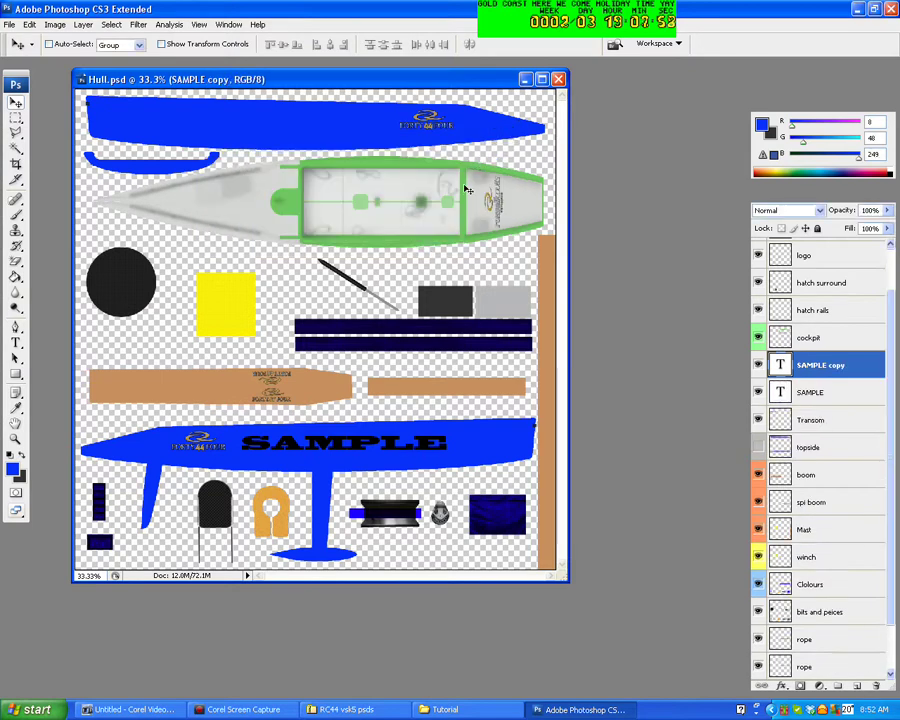
left_click_drag(408, 447, 348, 121)
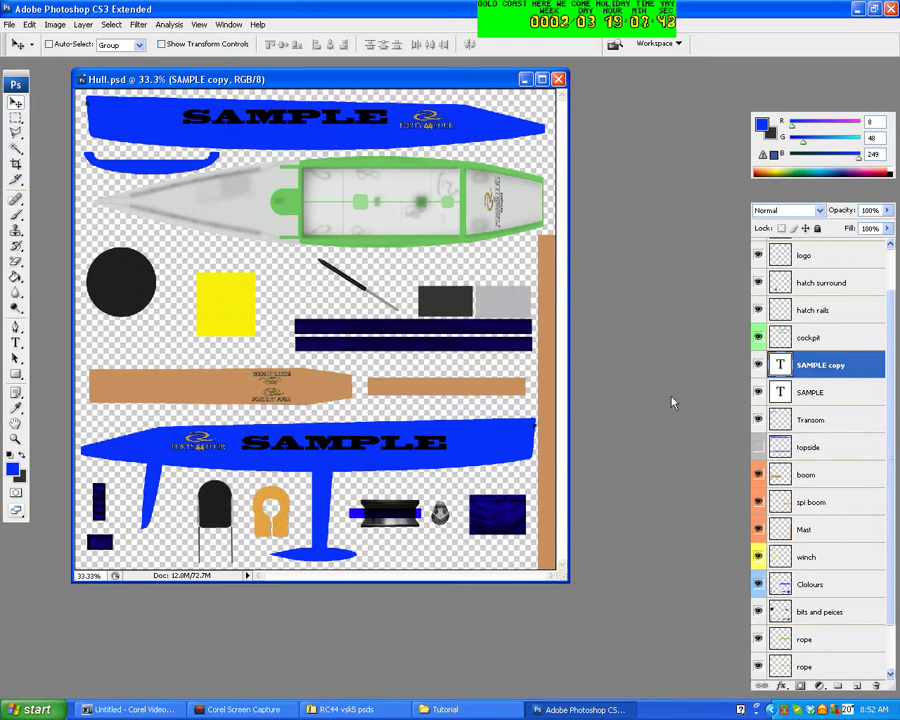
scroll(884, 501, "down", 2)
scroll(884, 501, "down", 1)
Step: Select the boom layer, set the foreground colour to black, and pick the Paint Bucket
left_click(808, 420)
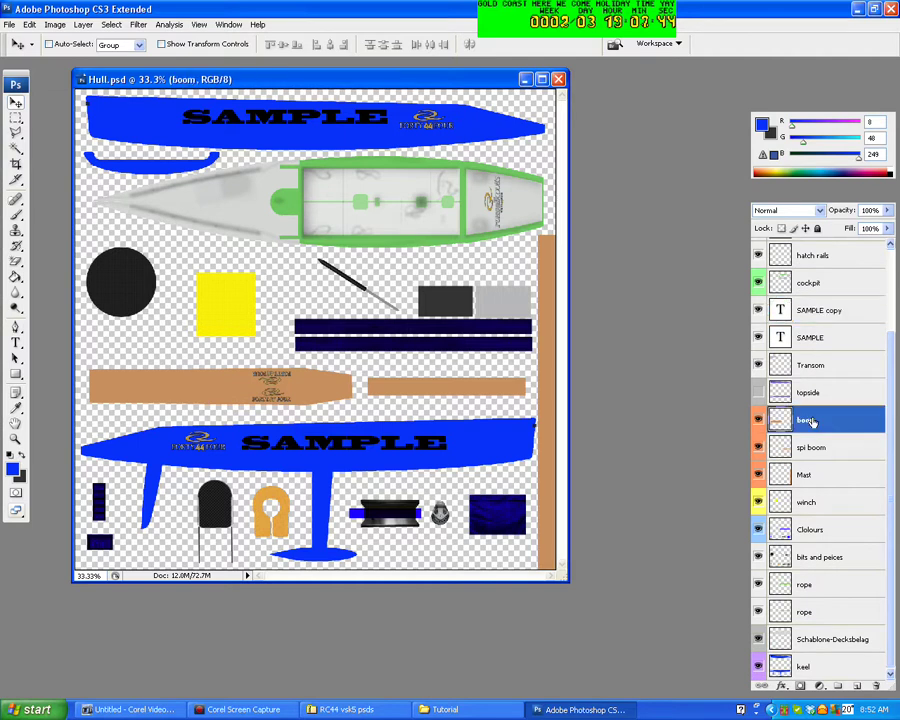
left_click(22, 456)
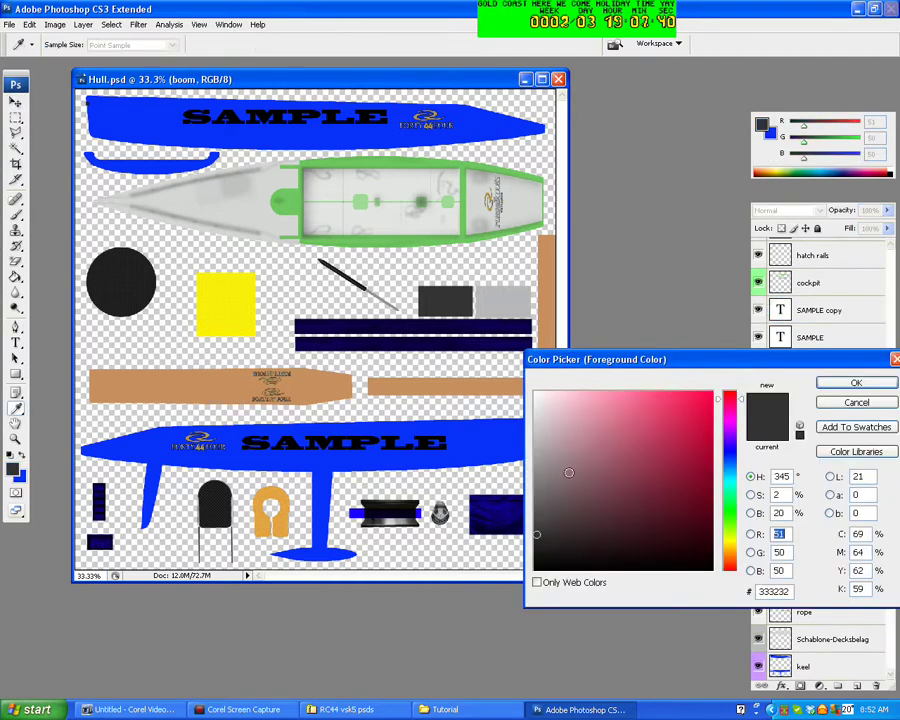
left_click(856, 383)
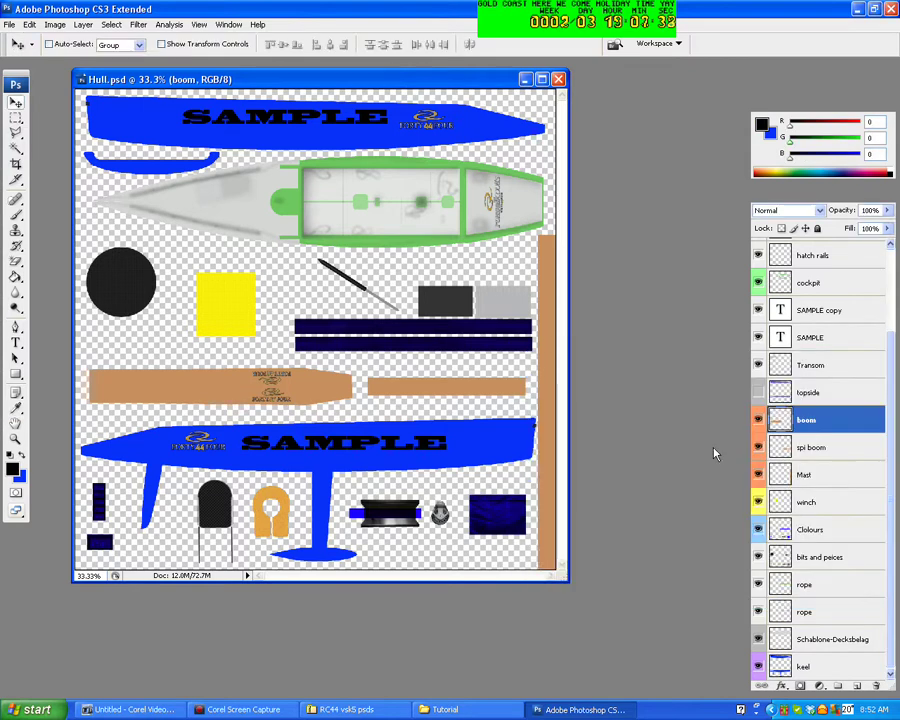
left_click(16, 279)
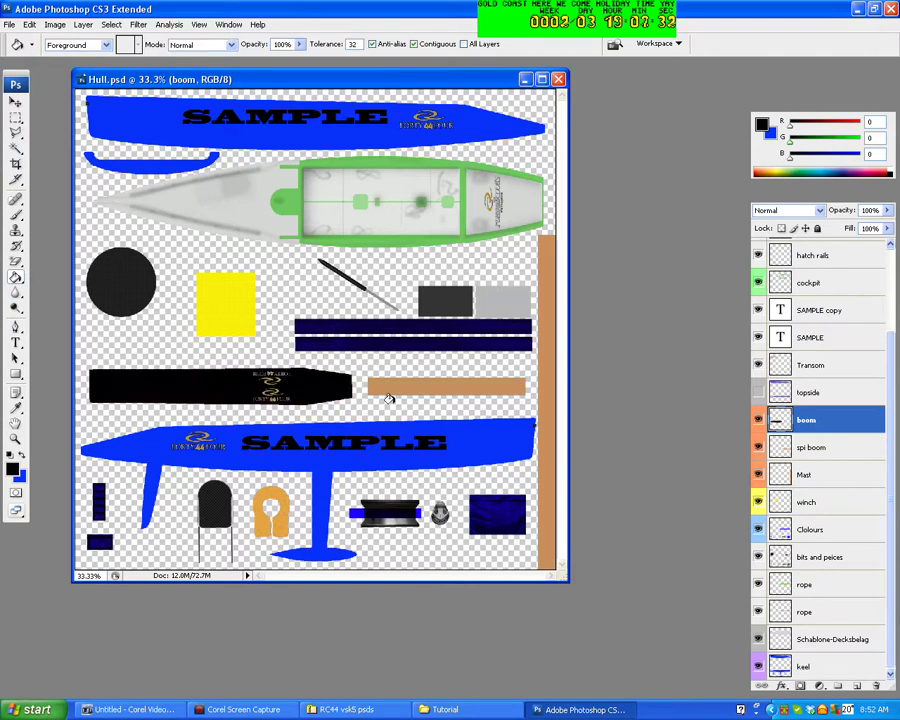
Step: Fill the tan spi boom and mast bars with black on their own layers
left_click(818, 450)
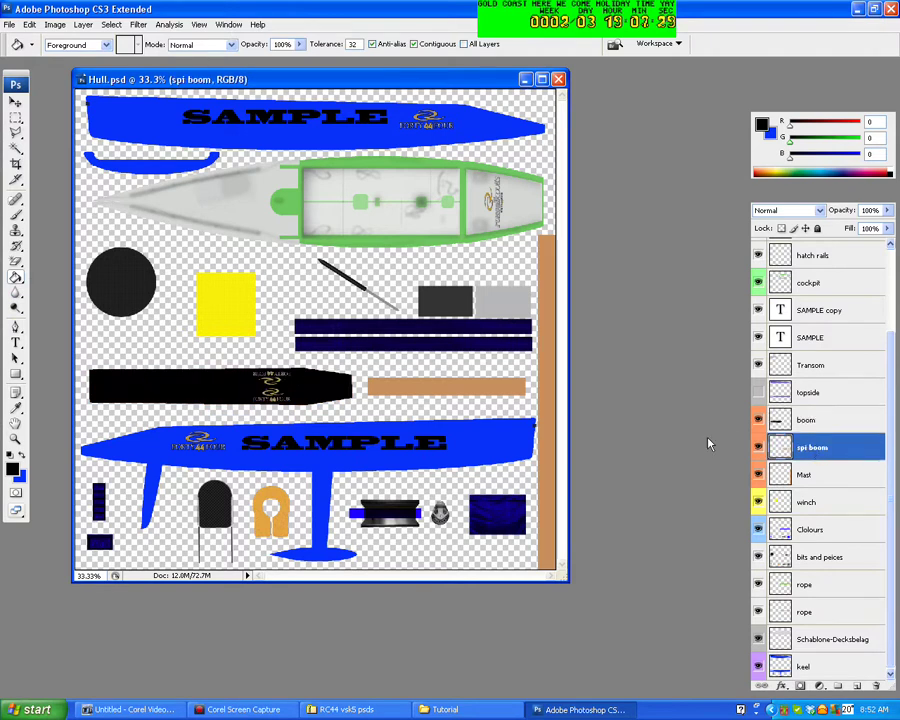
left_click(503, 386)
left_click(804, 476)
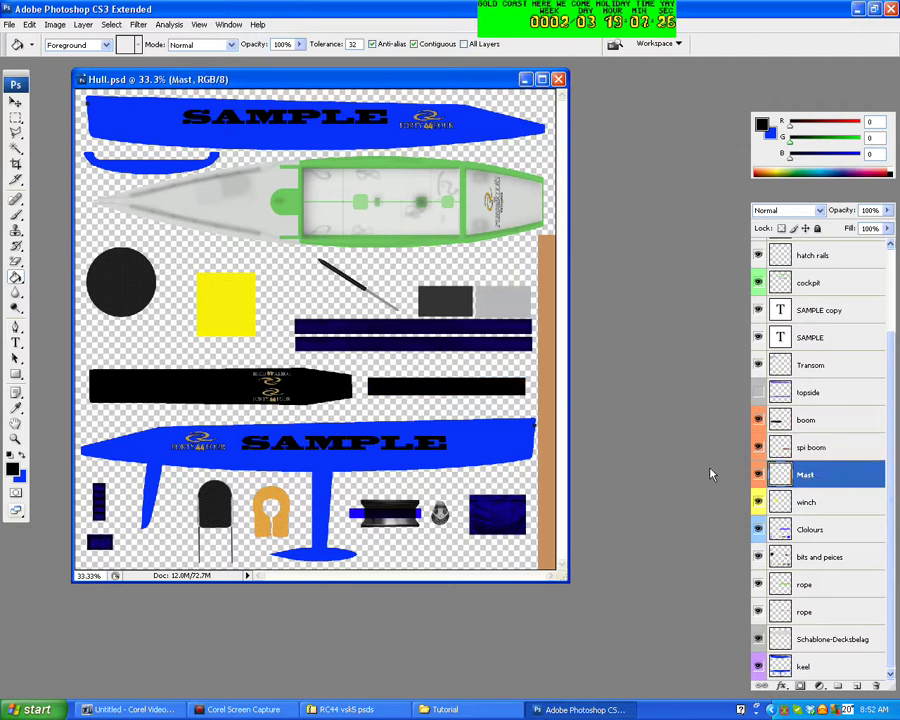
left_click(543, 395)
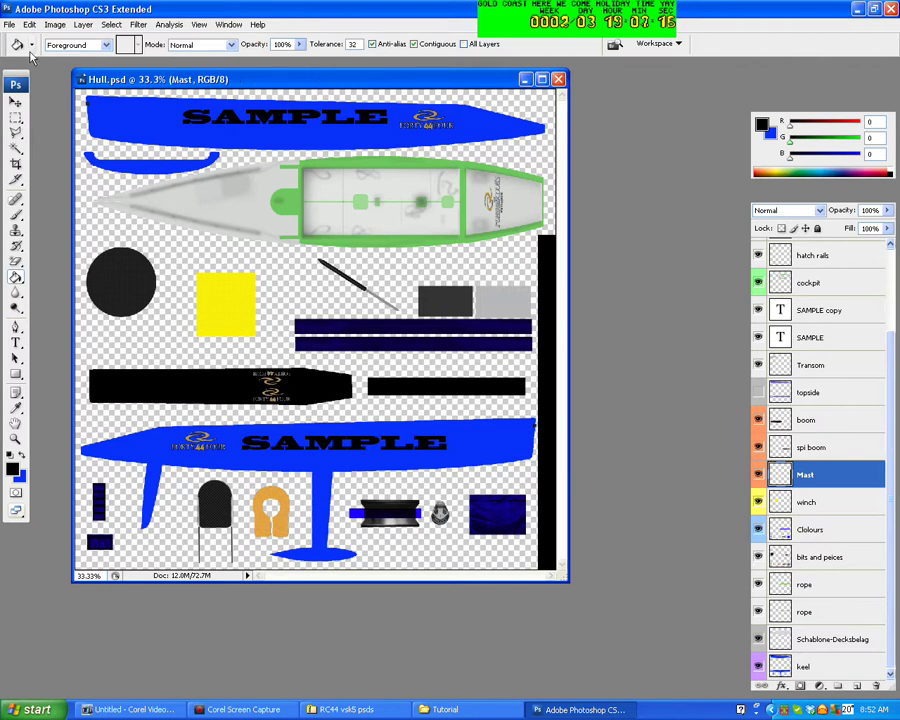
left_click(12, 24)
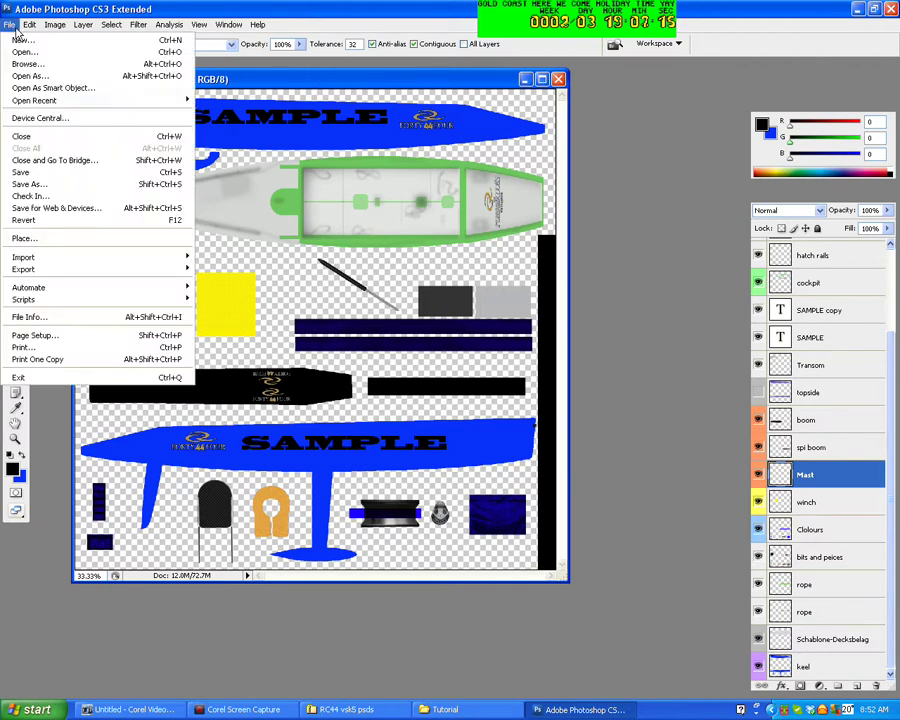
Step: In Save As, browse to My Documents > vsk templates > rc44
left_click(30, 184)
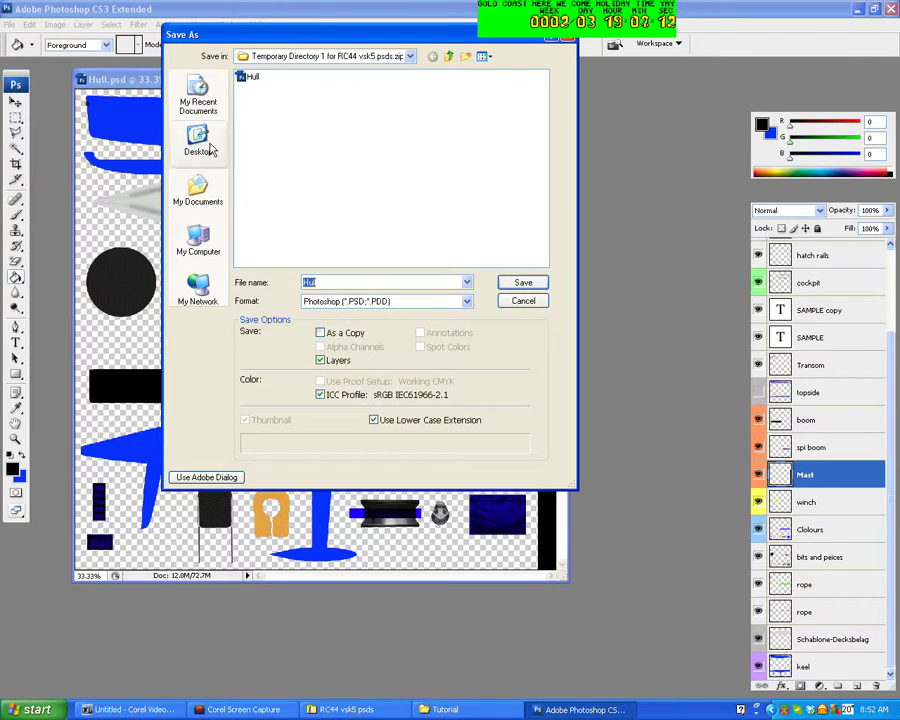
left_click(448, 57)
left_click(448, 57)
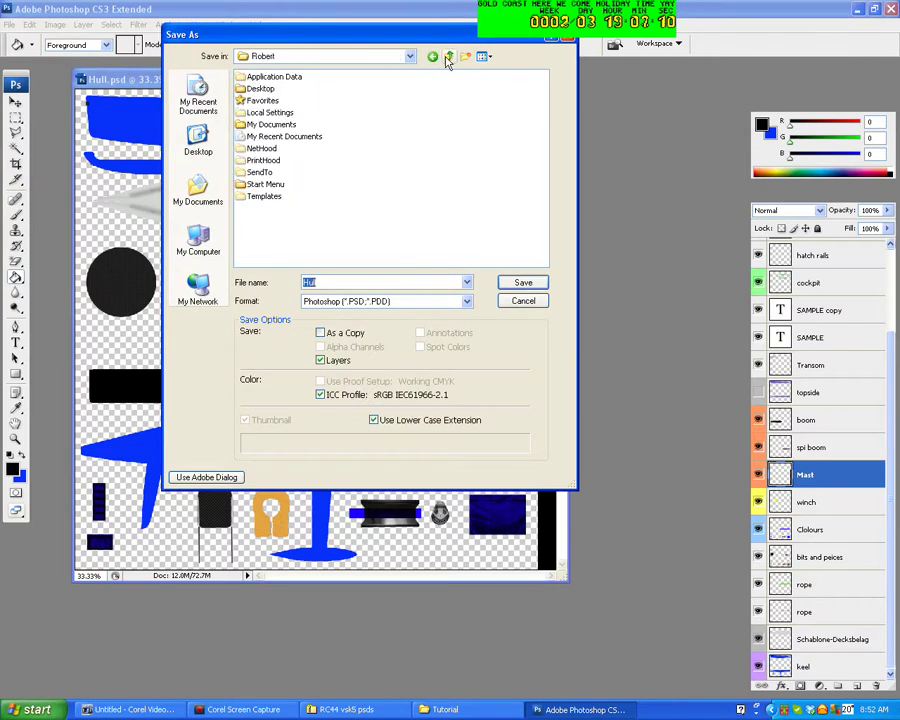
double_click(252, 125)
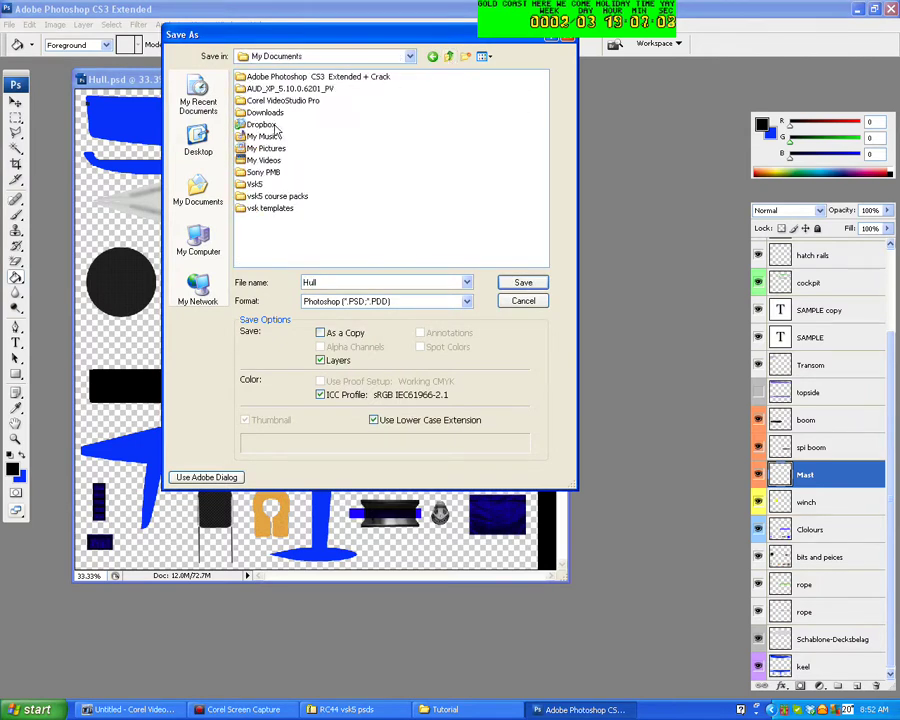
double_click(253, 210)
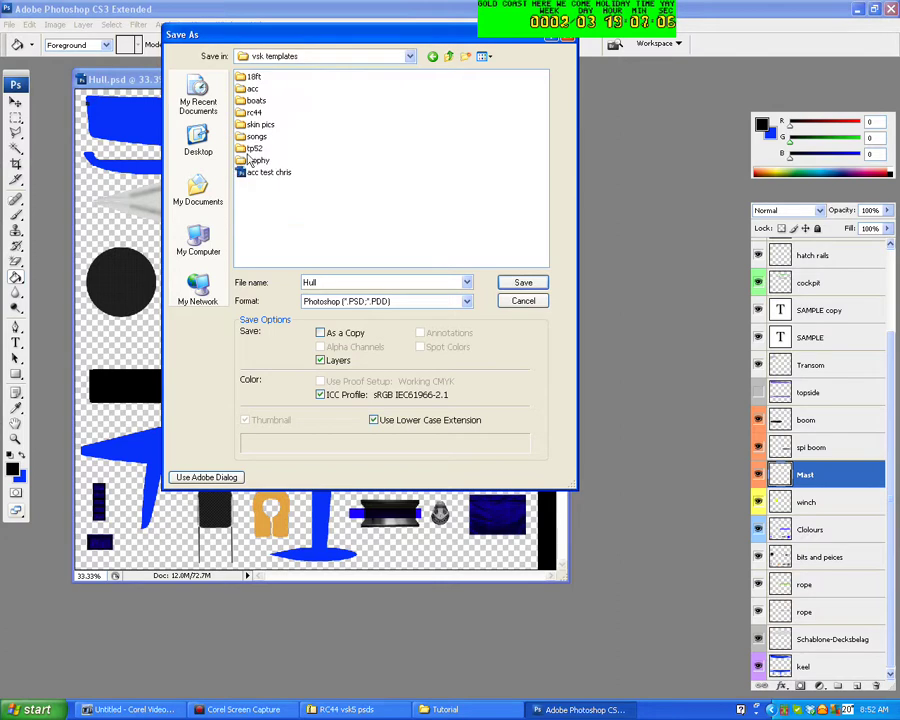
double_click(254, 113)
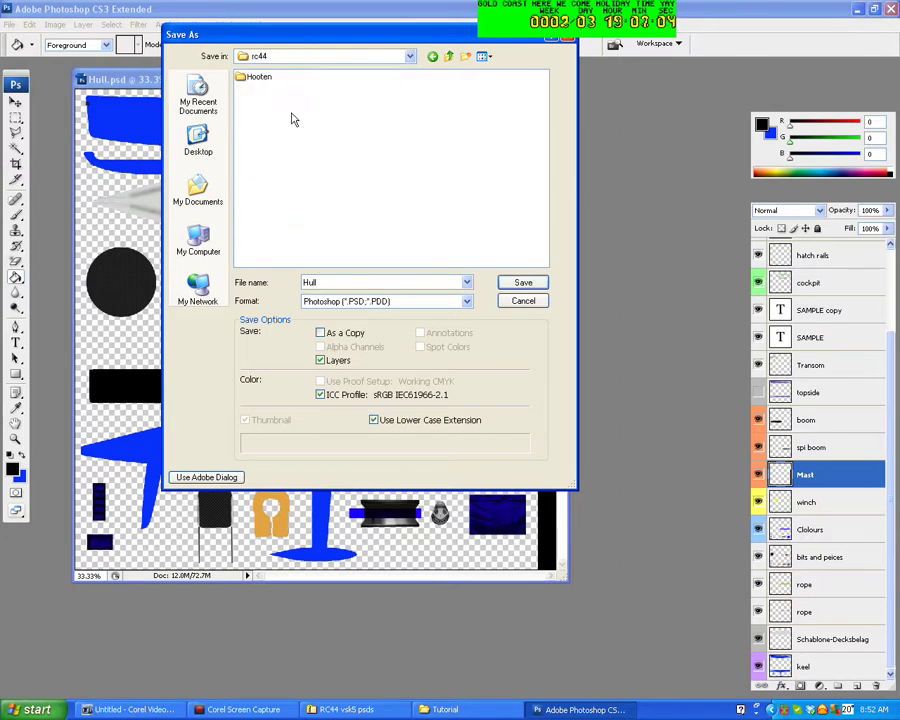
Step: Create a new Sample folder there and save the layered Hull.psd inside it
left_click(466, 57)
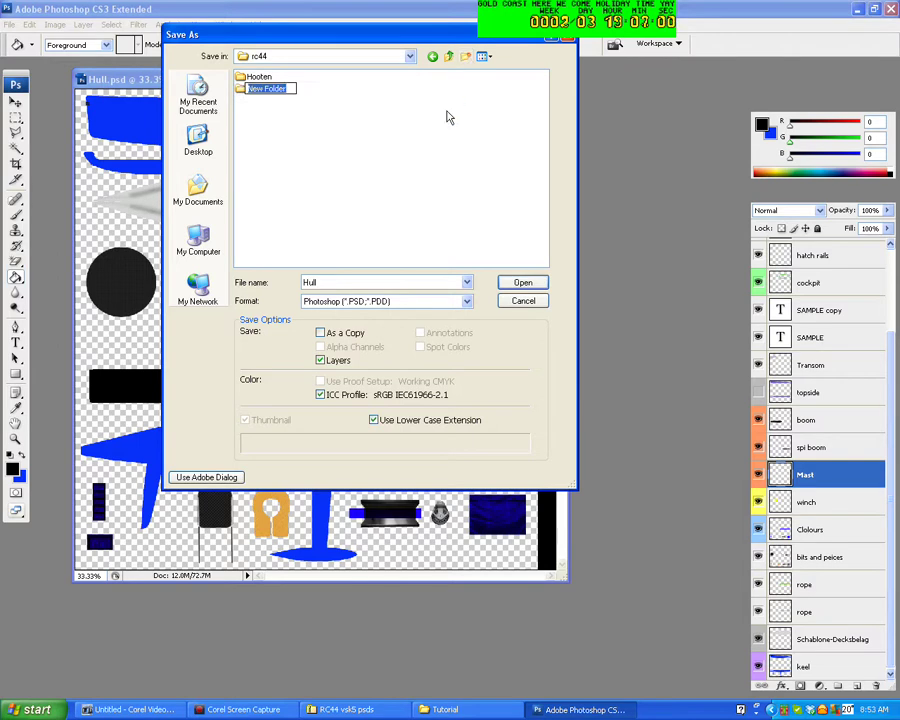
type("S")
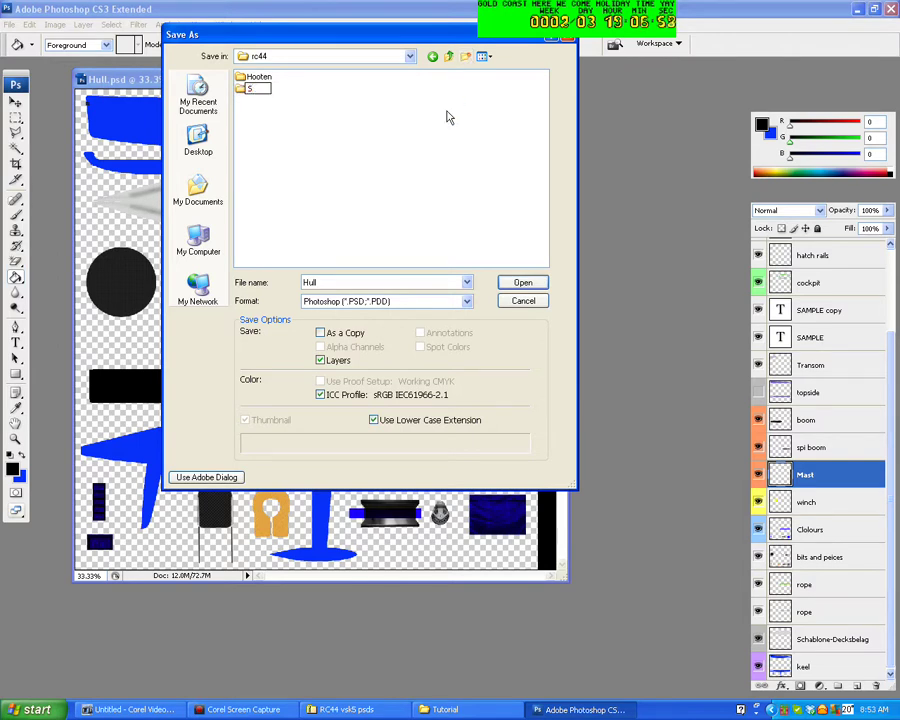
type("ample")
double_click(238, 90)
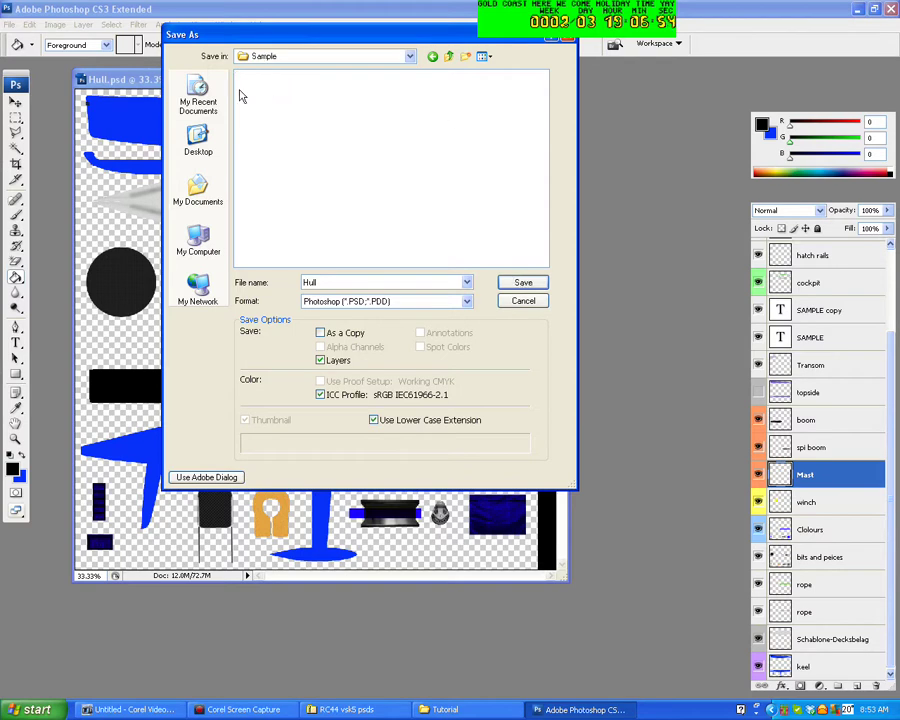
left_click(519, 283)
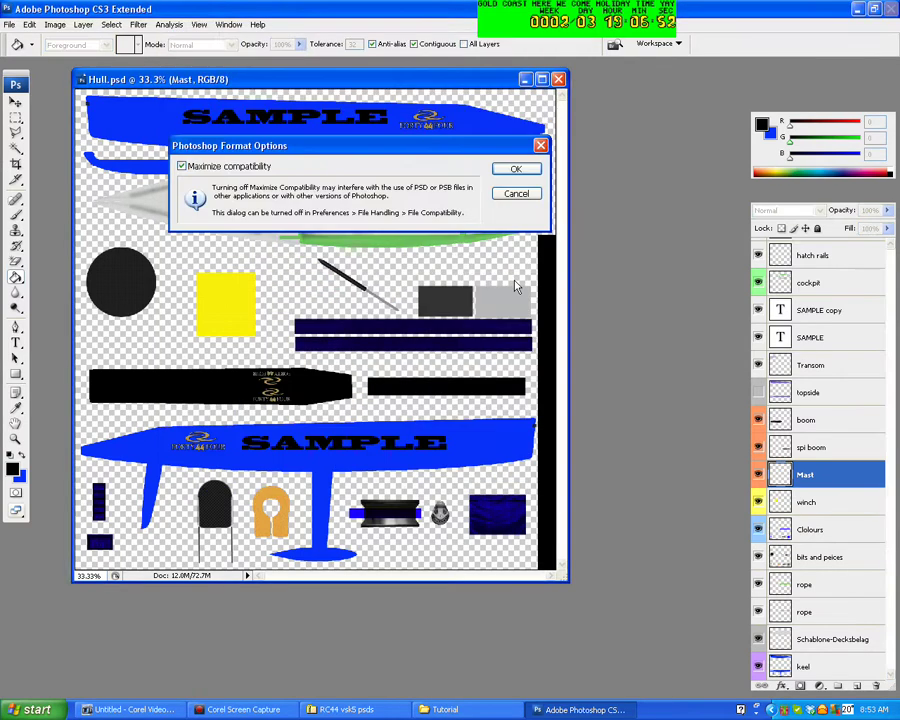
left_click(516, 168)
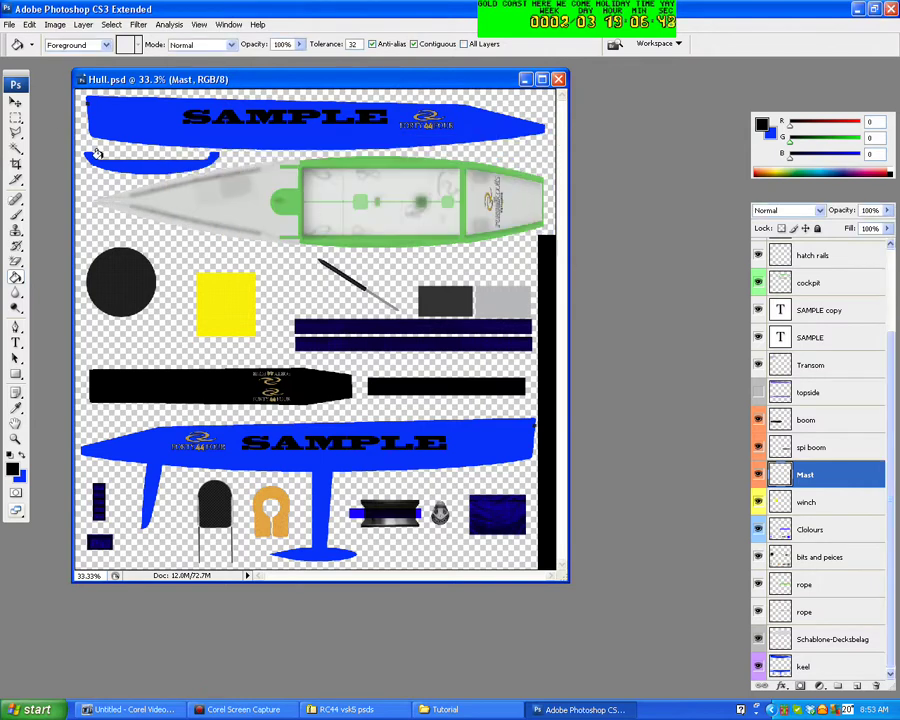
Step: Save a copy in D3D/DDS format named 'Hull' in the Sample folder
left_click(9, 24)
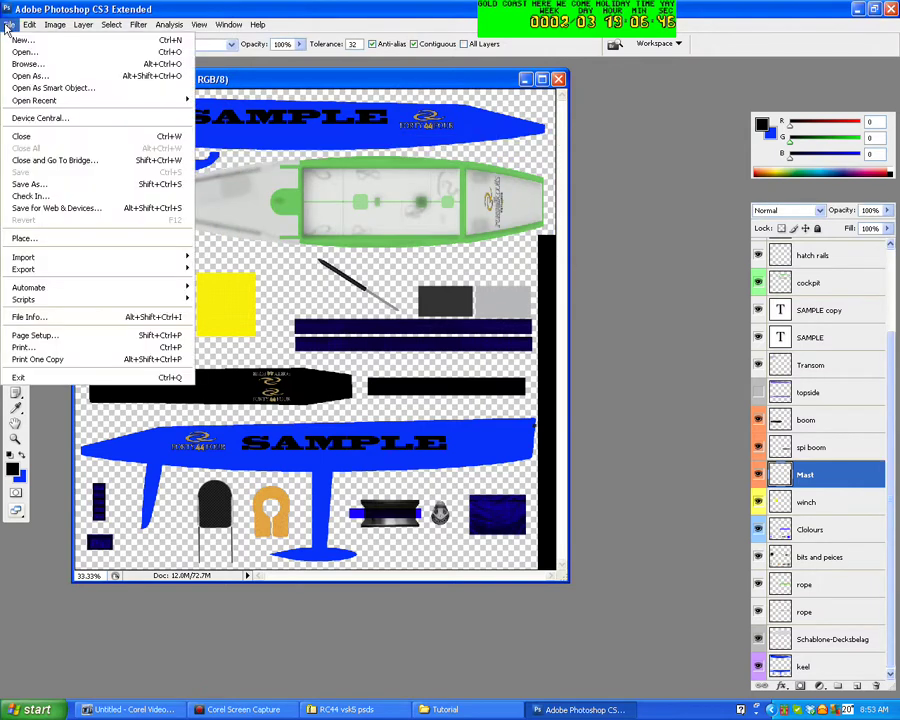
left_click(28, 184)
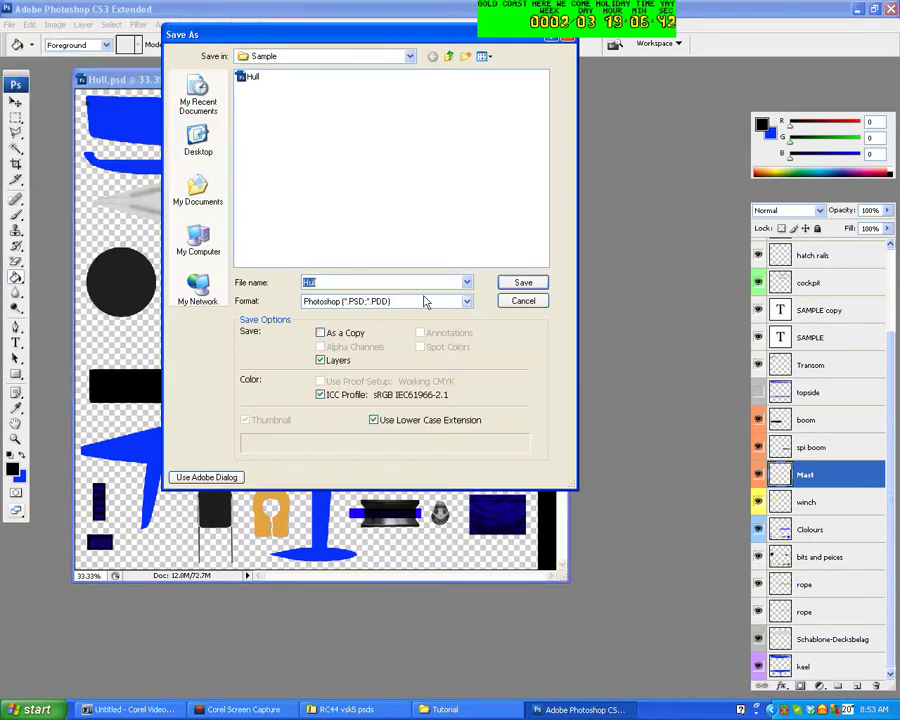
left_click(467, 301)
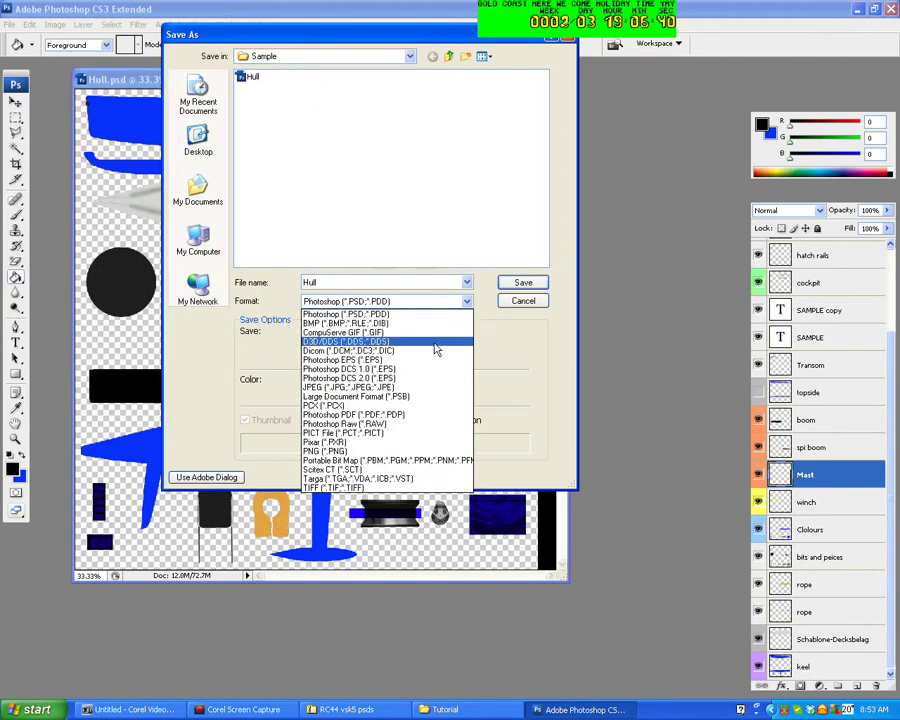
left_click(437, 341)
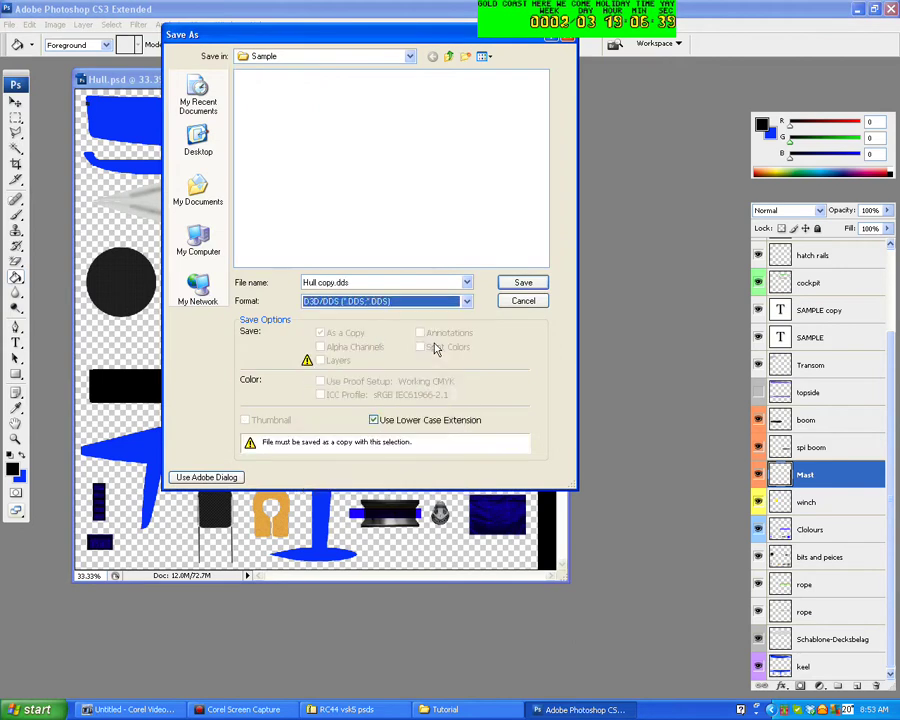
left_click(405, 283)
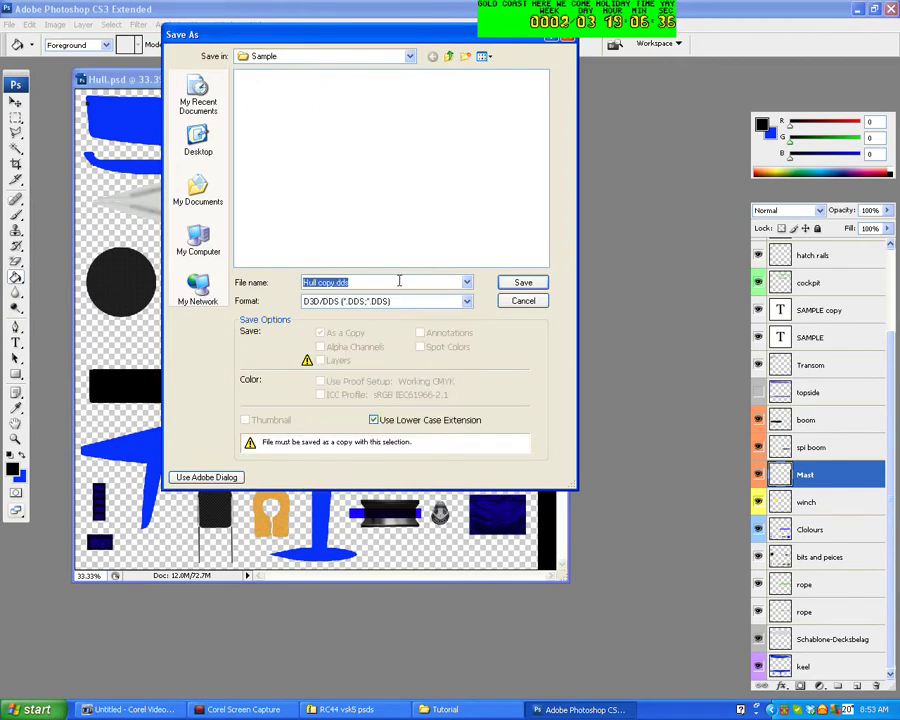
left_click(387, 283)
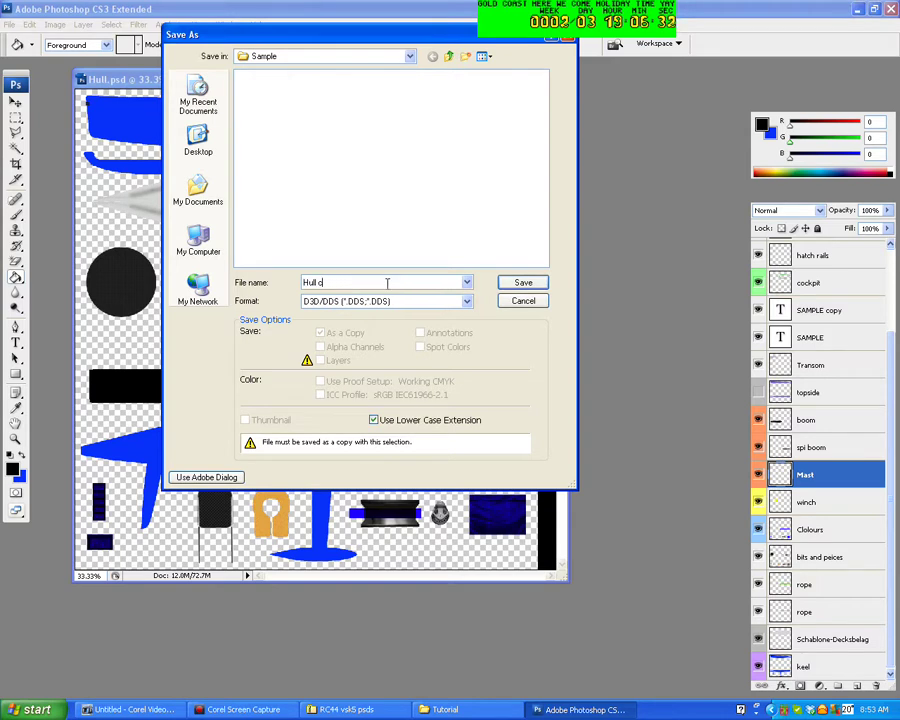
key("BackSpace")
key("BackSpace")
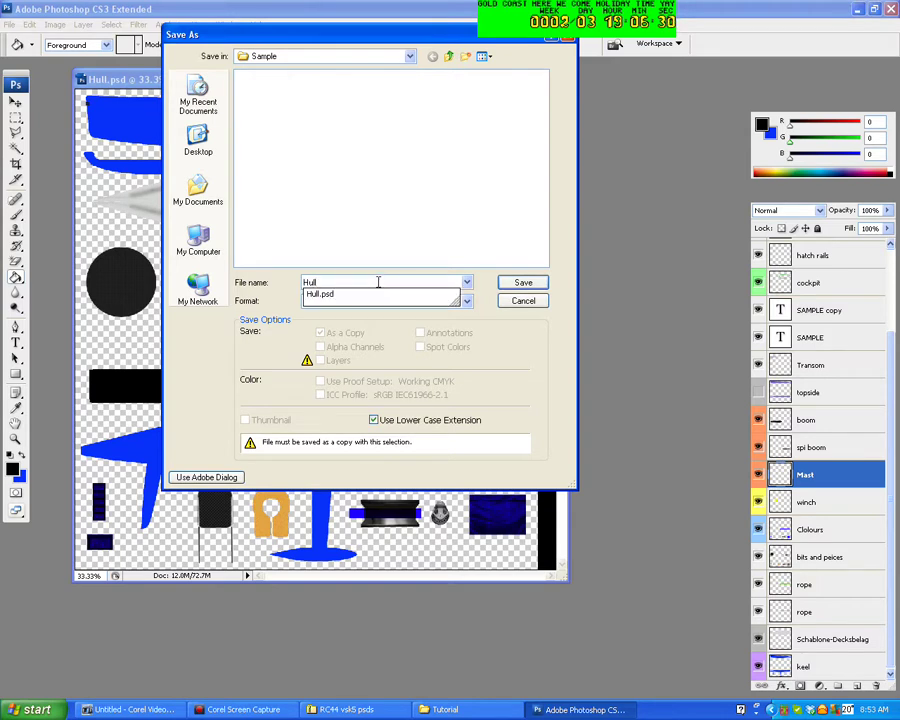
left_click(515, 287)
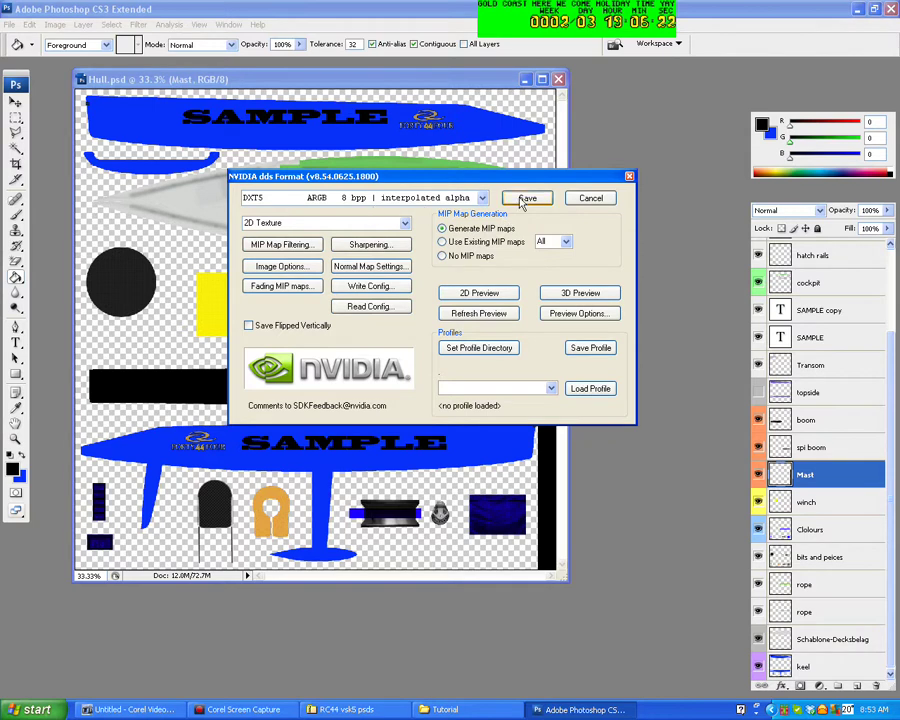
Step: Accept the NVIDIA DDS settings with Generate MIP maps and save Hull.dds
left_click(522, 201)
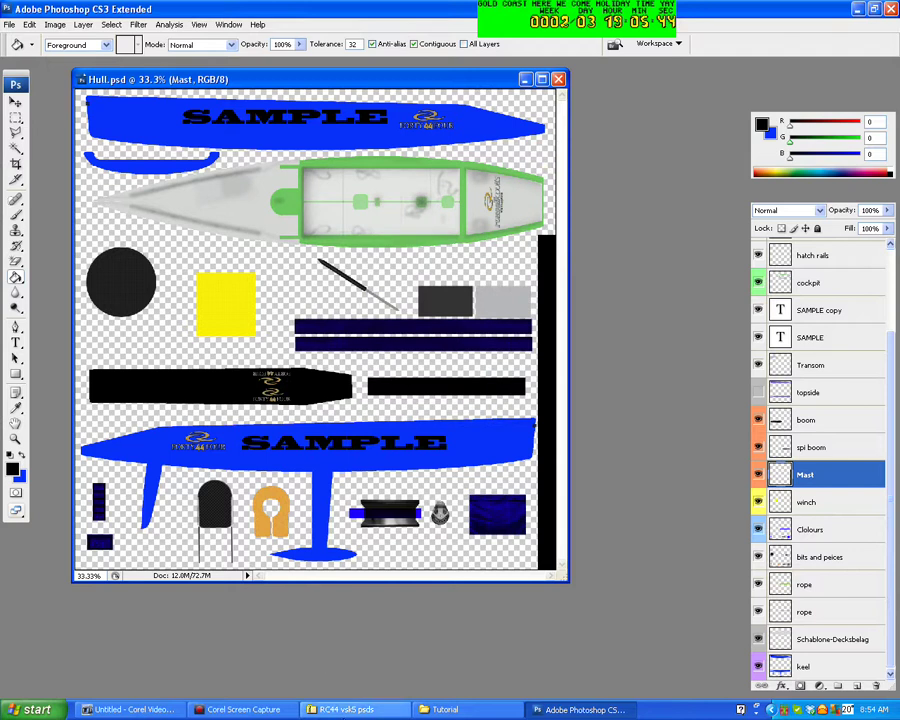
Step: In Explorer, go back to vsk templates and open rc44 > Sample to see the Hull files
left_click(345, 710)
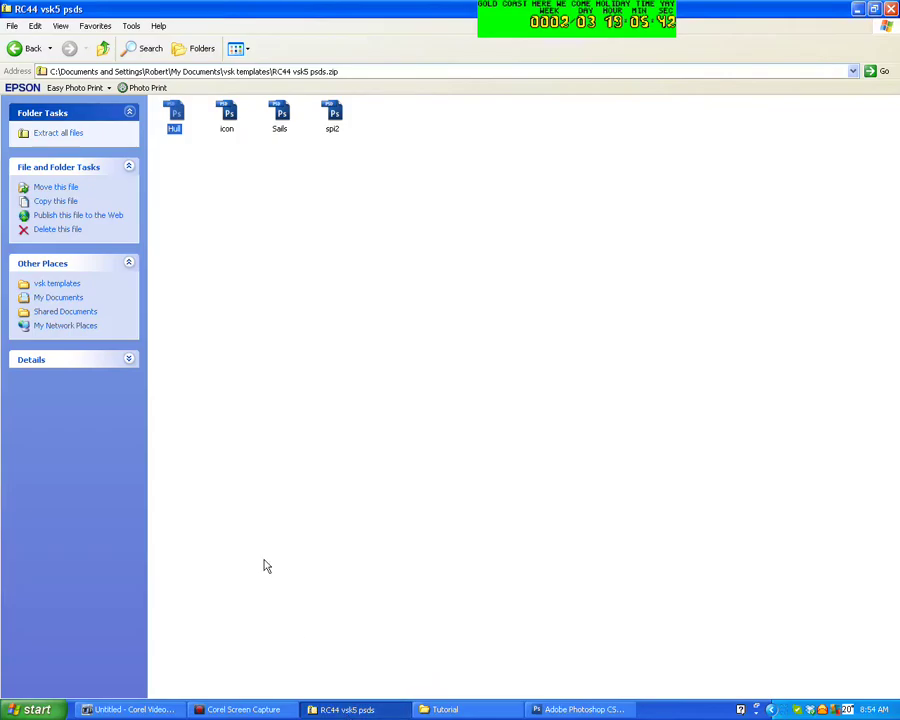
left_click(18, 50)
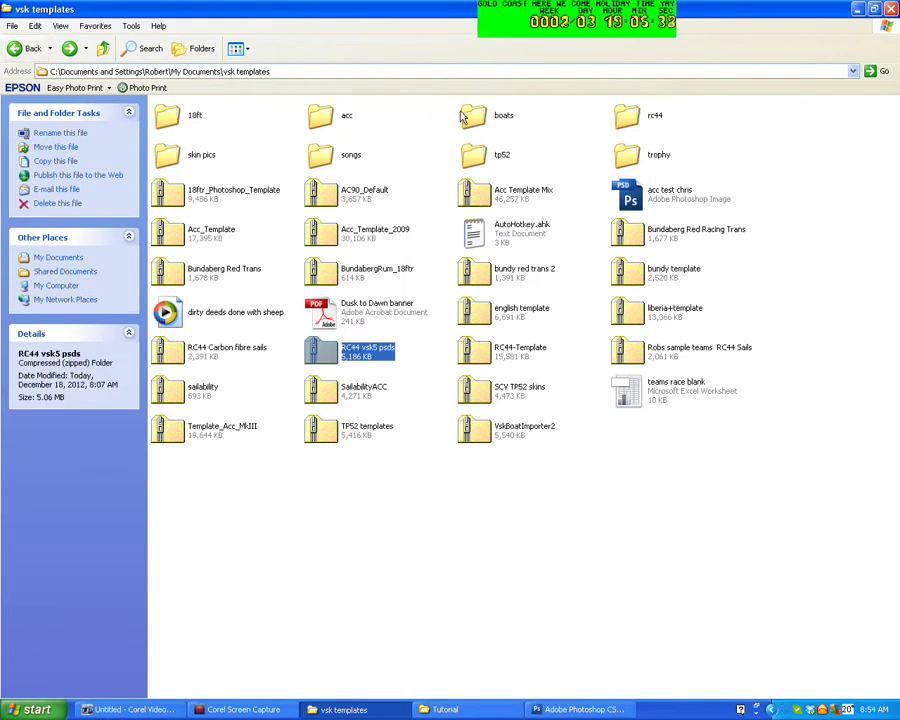
double_click(617, 121)
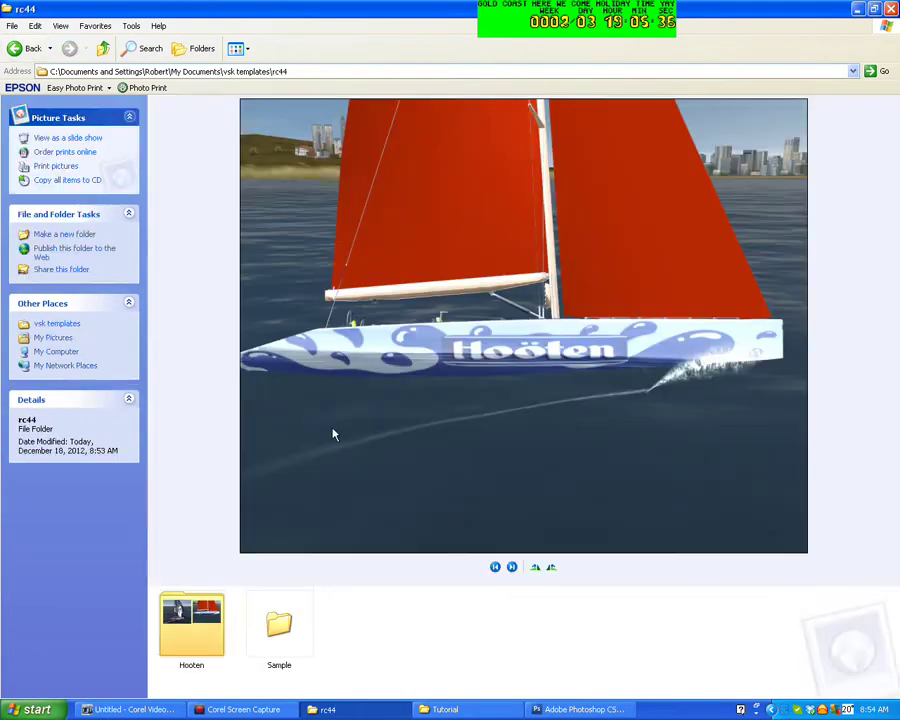
left_click(288, 637)
double_click(288, 637)
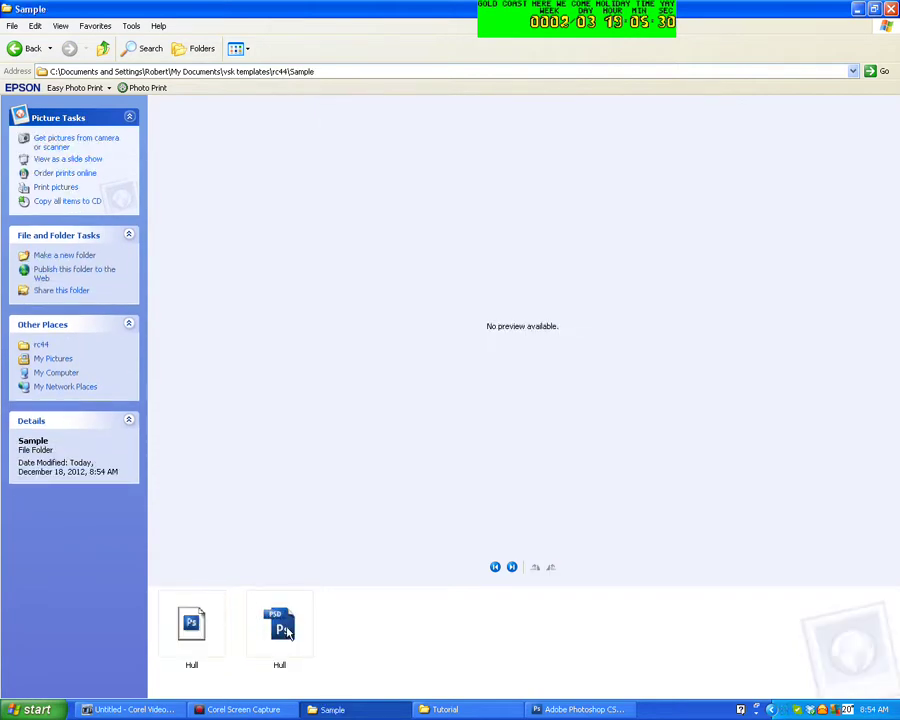
Step: Compress the Hull DDS file into a zipped folder
left_click(193, 627)
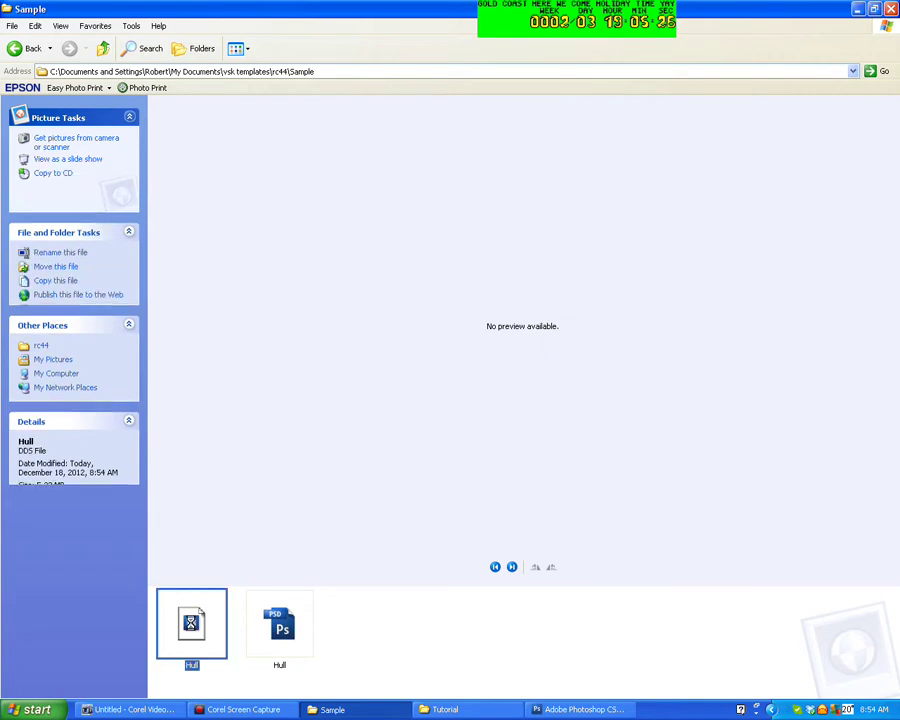
right_click(193, 625)
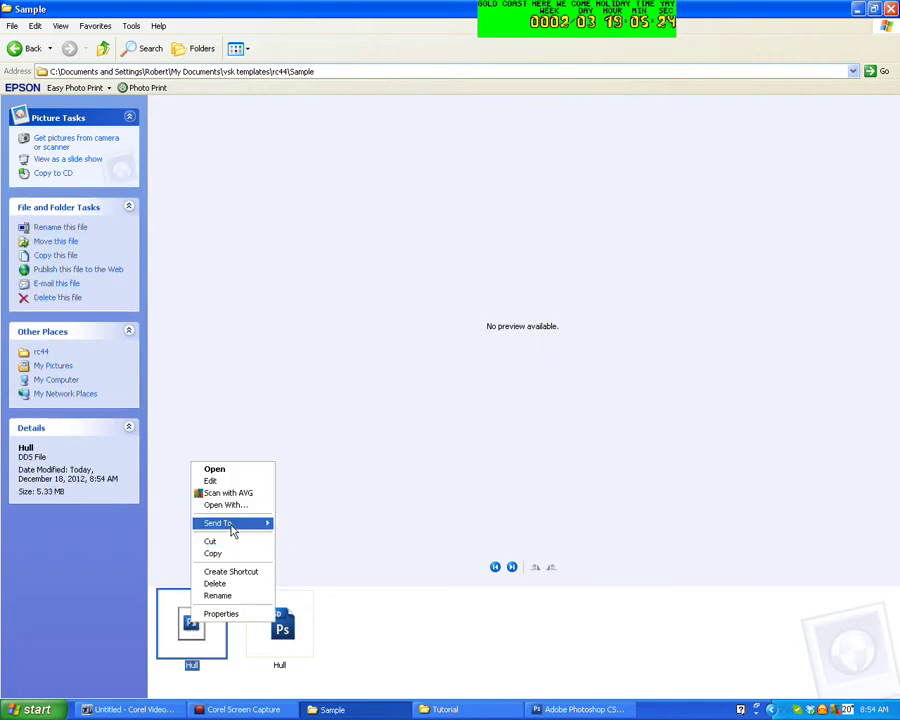
mouse_move(230, 523)
left_click(313, 527)
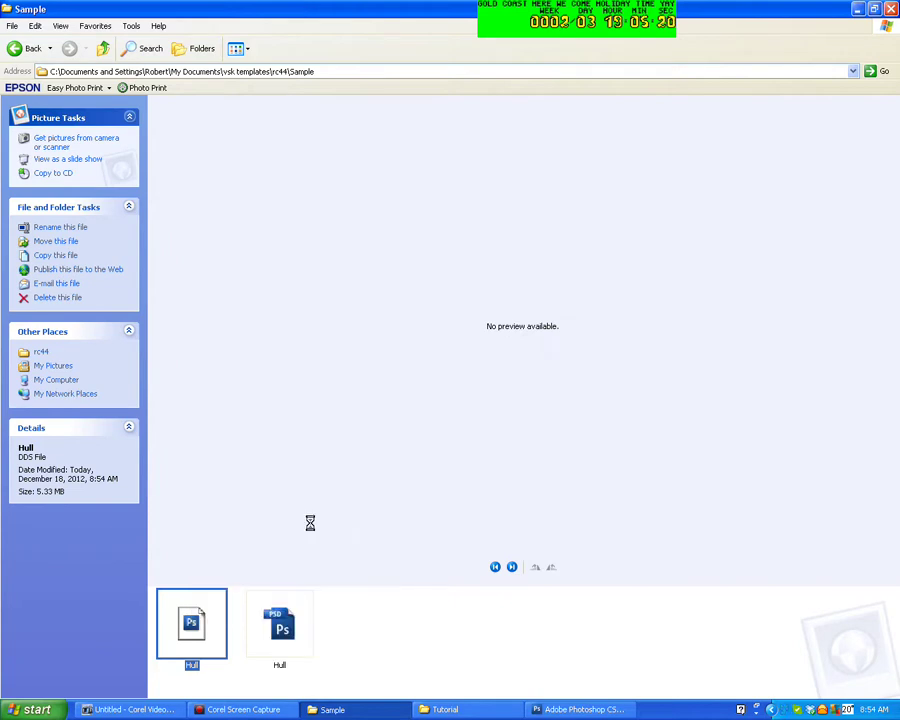
Step: Rename the new Hull zip archive to 'sample'
left_click(366, 625)
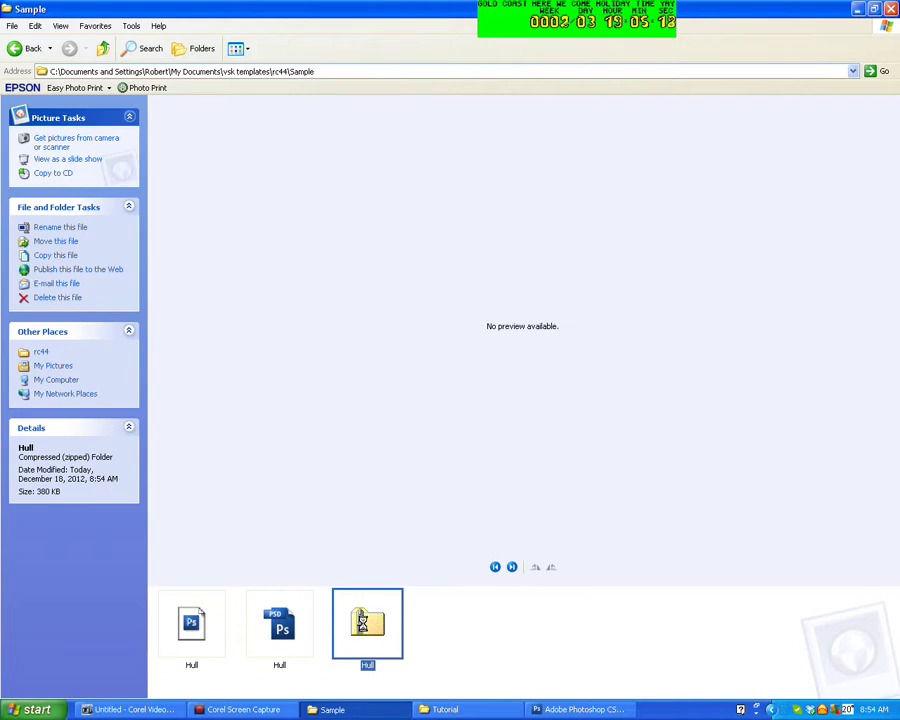
right_click(365, 626)
left_click(386, 597)
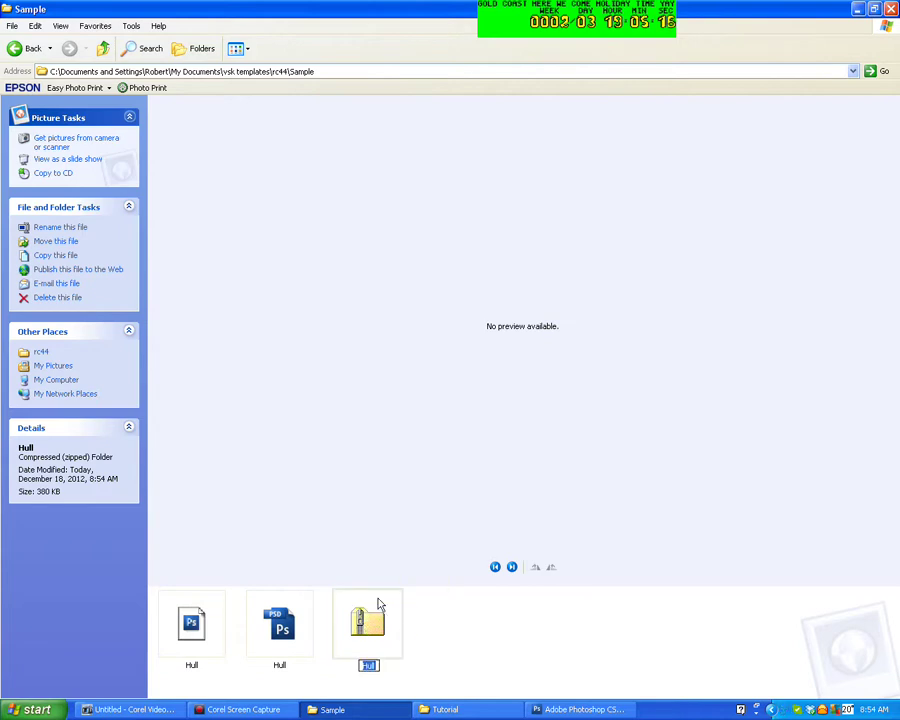
type("sample")
left_click(430, 636)
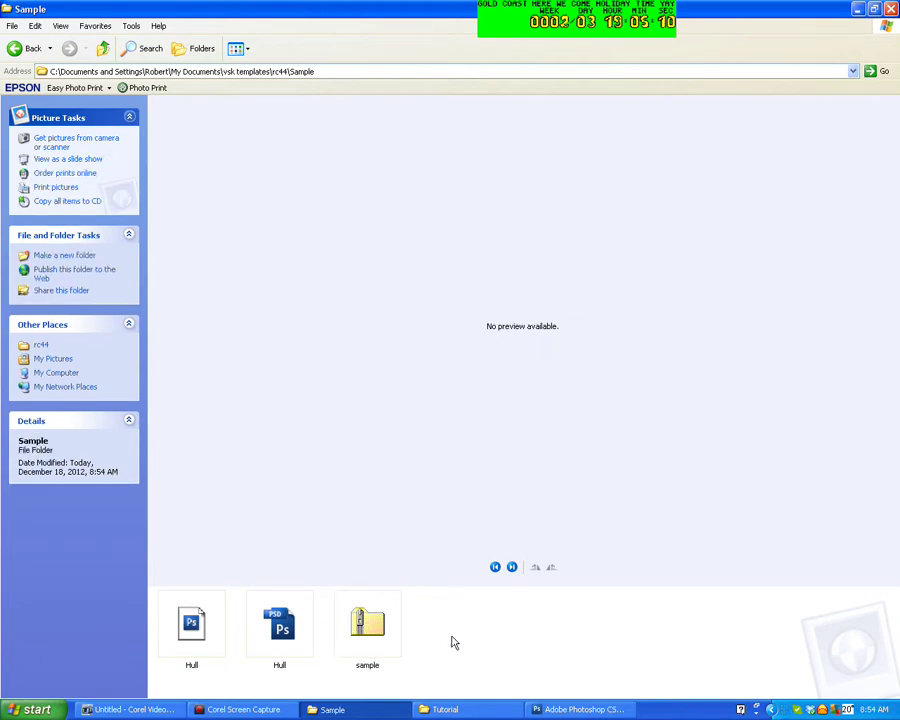
Step: Cut the sample zip and return to My Documents
right_click(384, 630)
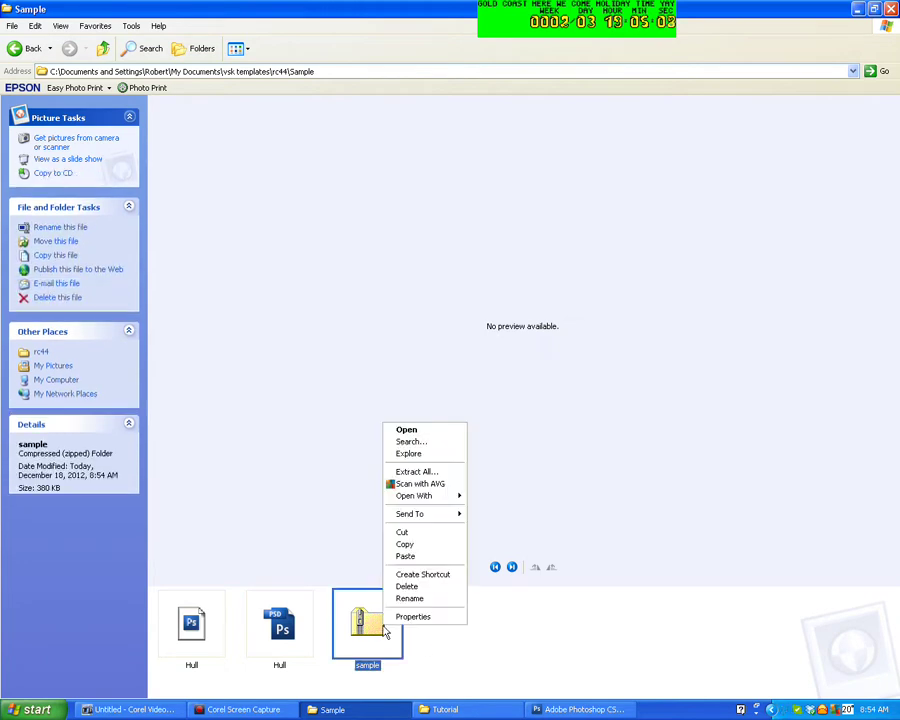
left_click(404, 532)
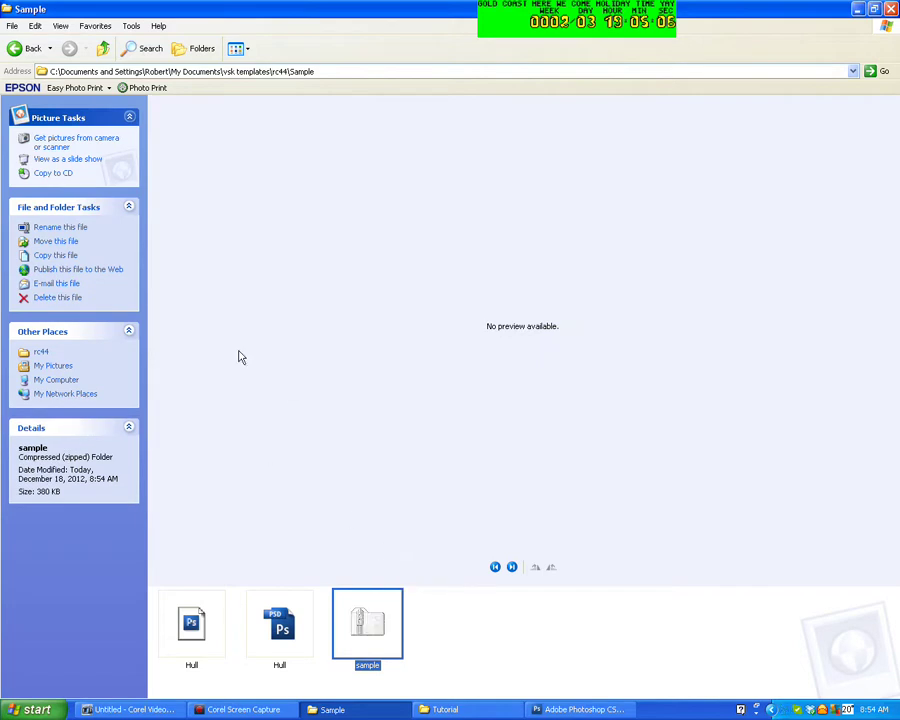
left_click(25, 49)
left_click(25, 49)
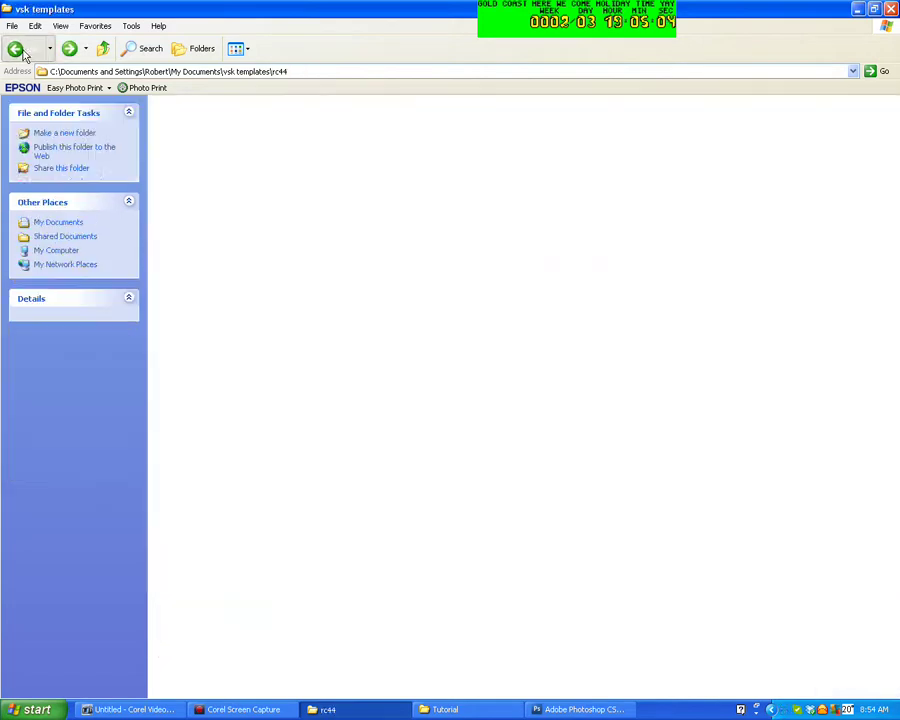
left_click(24, 50)
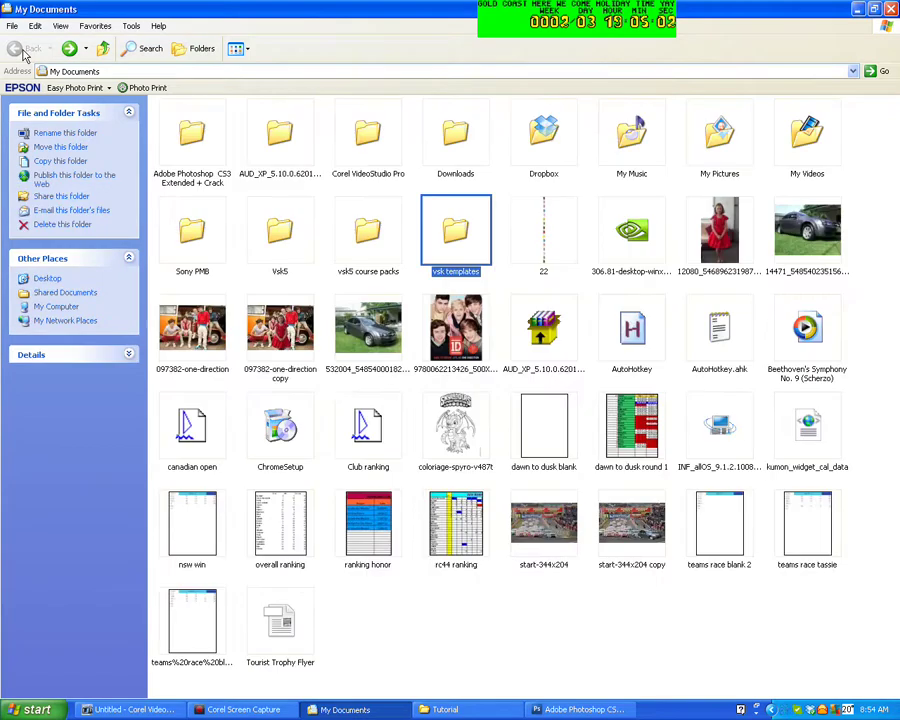
Step: Paste the sample zip into Vsk5\Skins\Boats\RC44
left_click(278, 236)
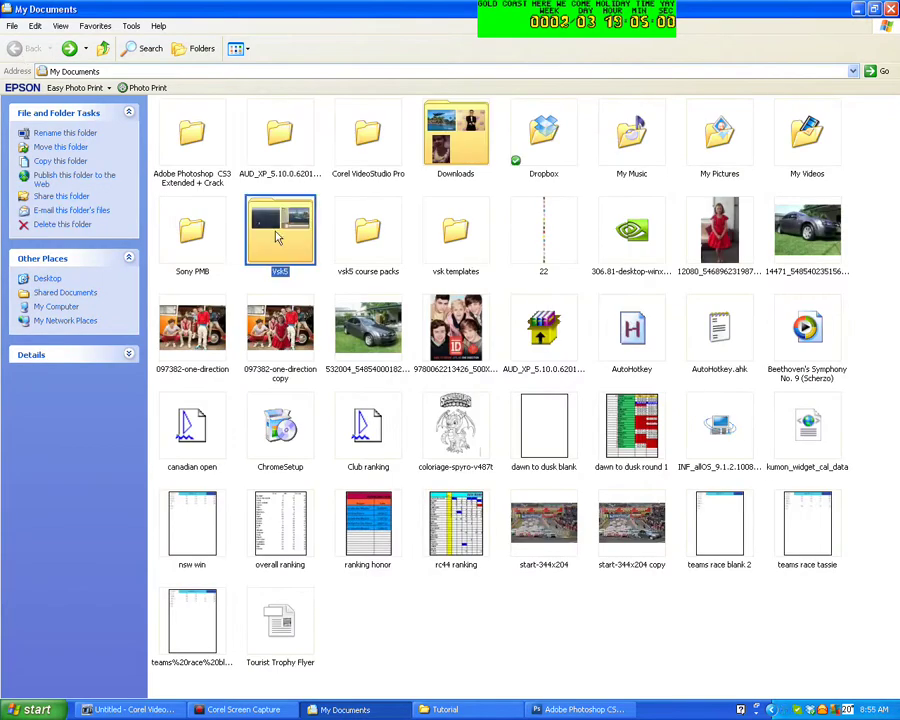
double_click(278, 236)
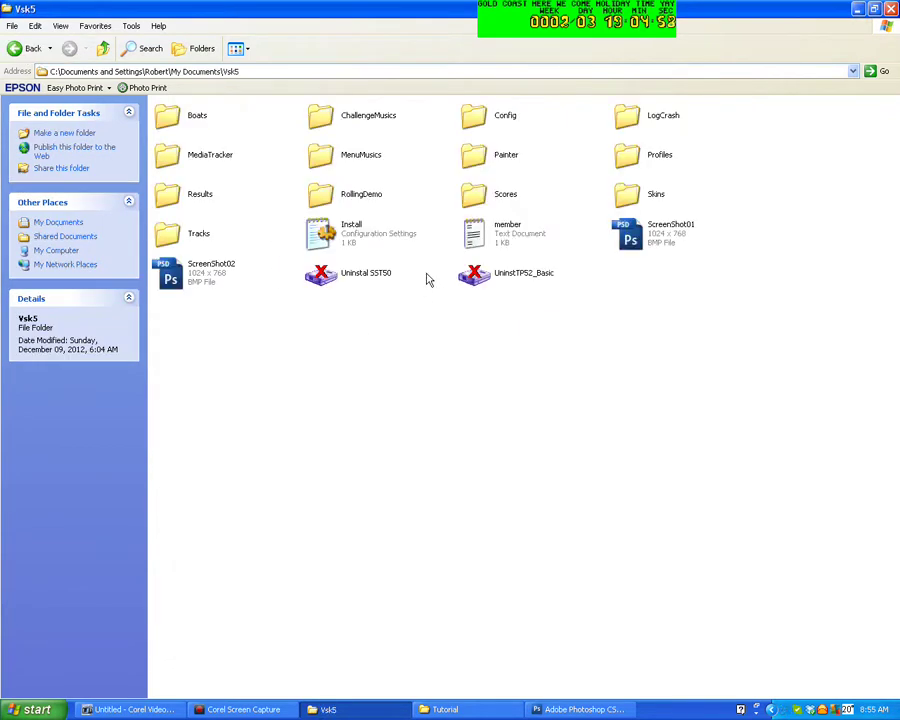
double_click(638, 200)
left_click(333, 128)
double_click(333, 128)
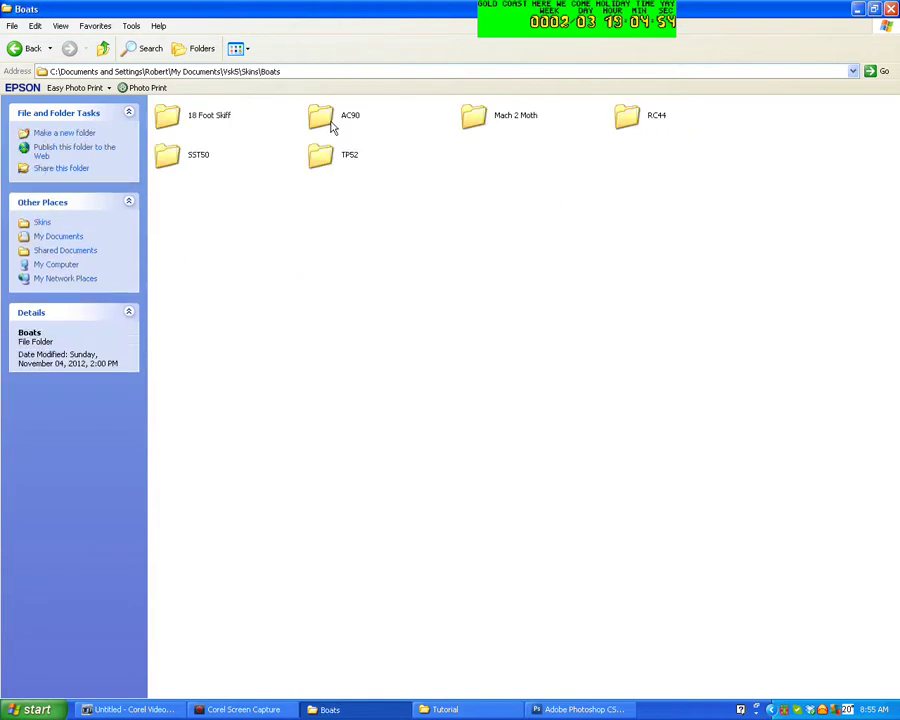
double_click(630, 117)
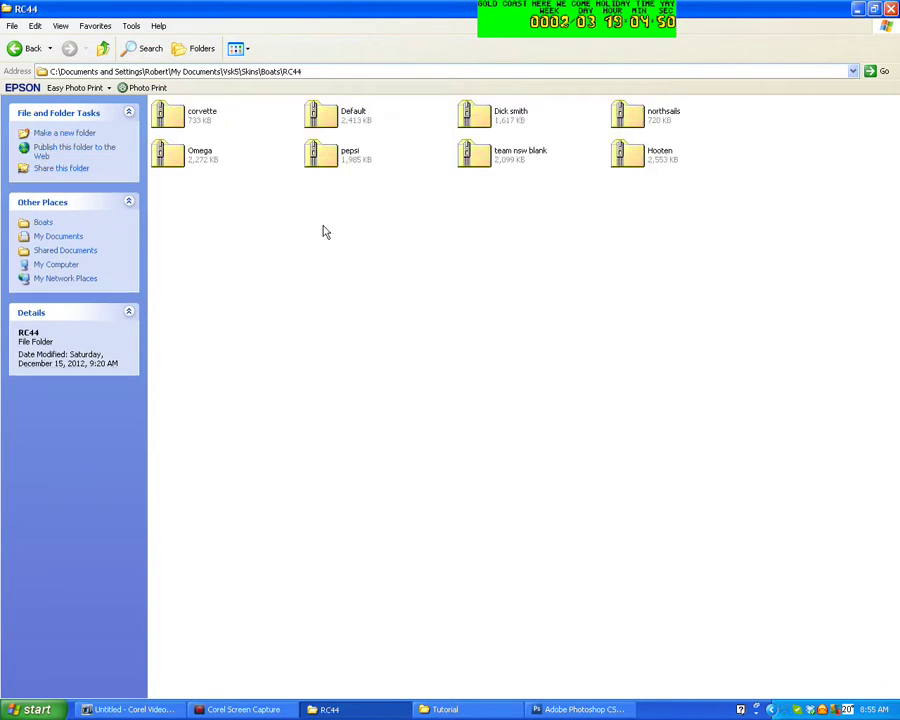
right_click(323, 228)
left_click(345, 300)
left_click(344, 309)
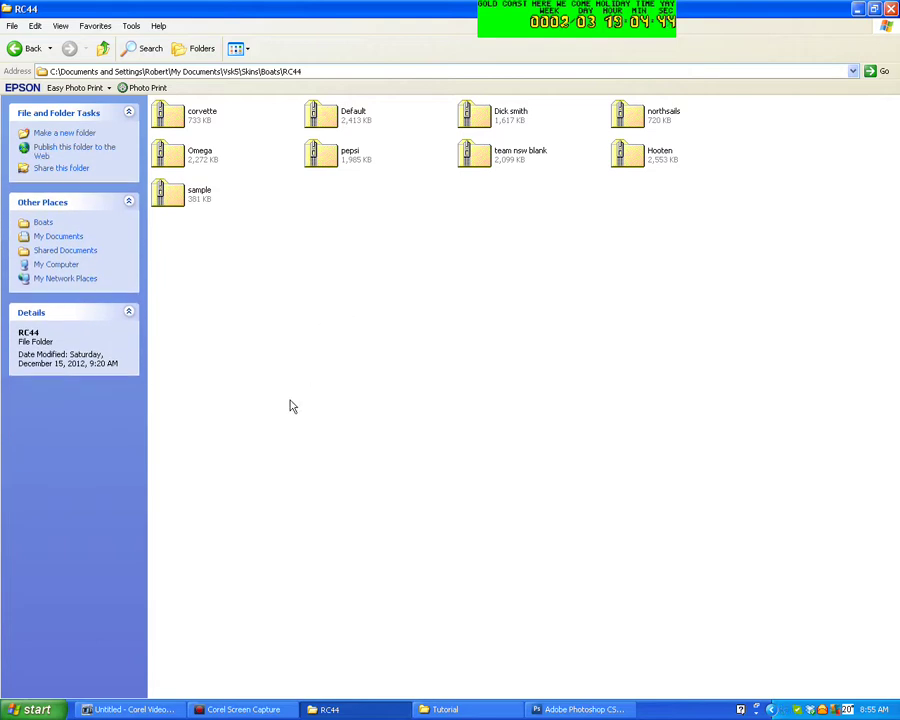
Step: Launch Play Vsk5 from the Start menu and press Play in the VirtualSkipper 5 launcher
left_click(30, 709)
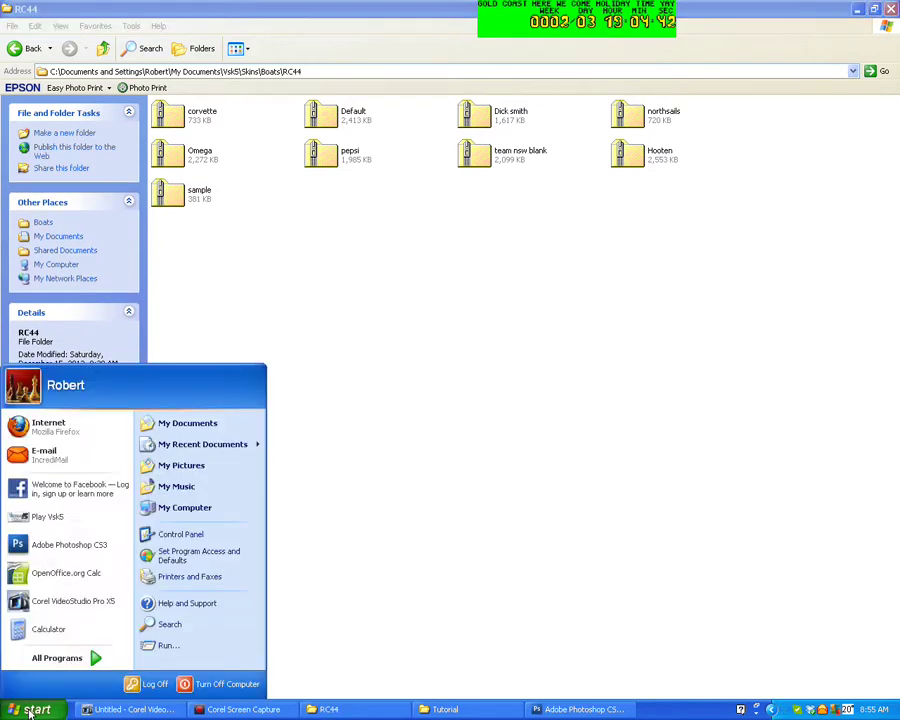
left_click(61, 518)
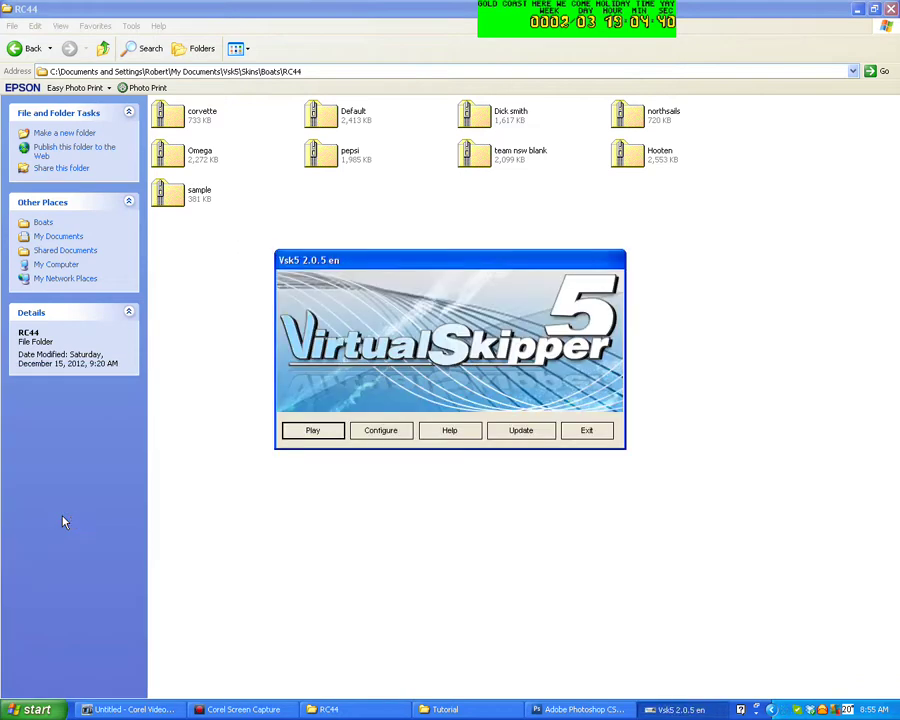
left_click(318, 432)
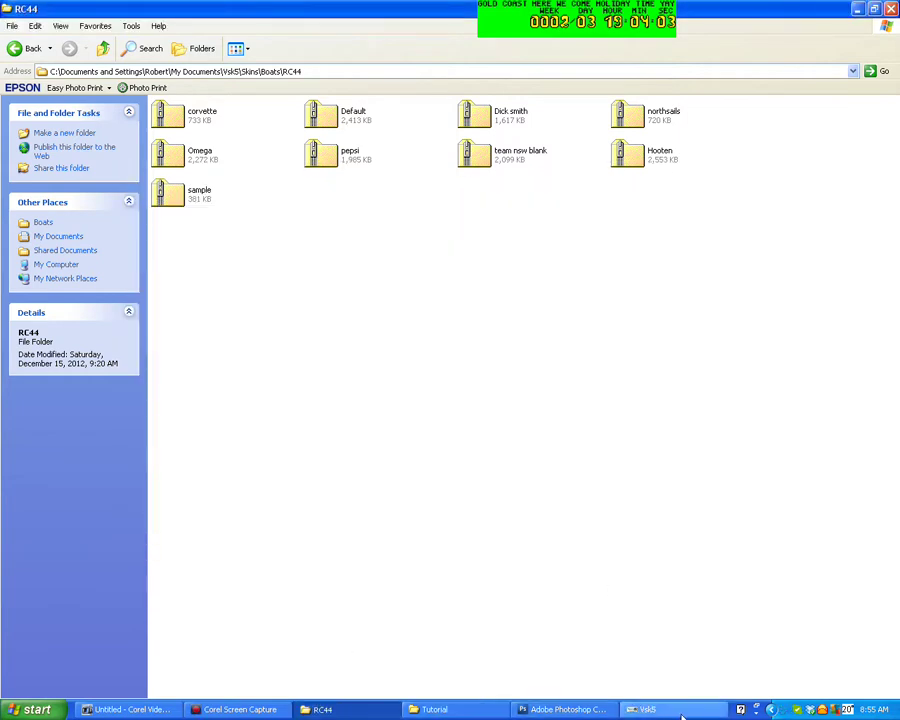
Step: Bring the running Vsk5 game to the front and select the RC44 boat class
left_click(680, 712)
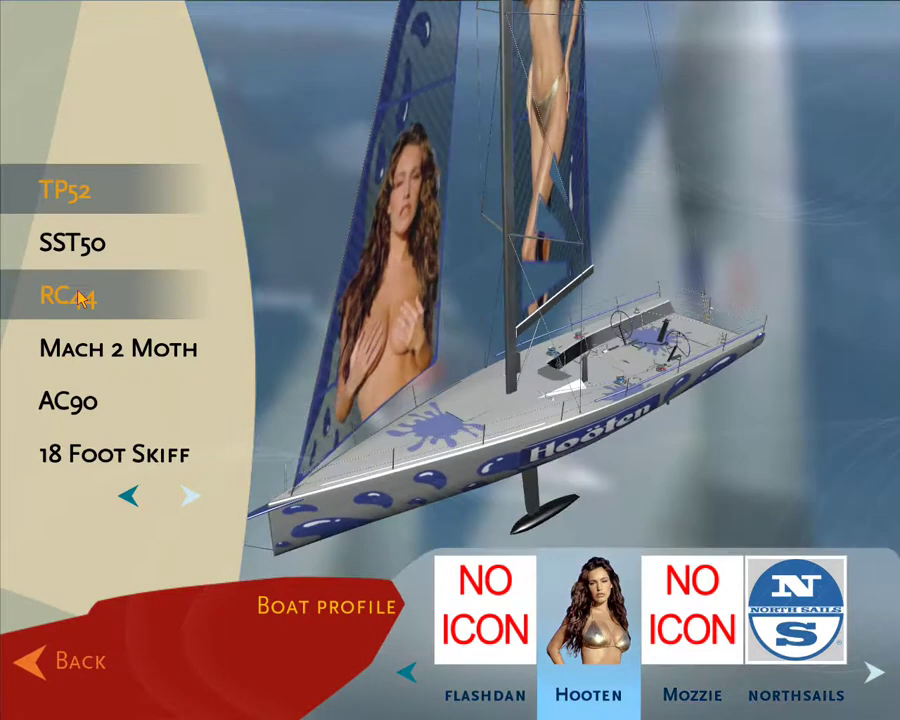
left_click(80, 297)
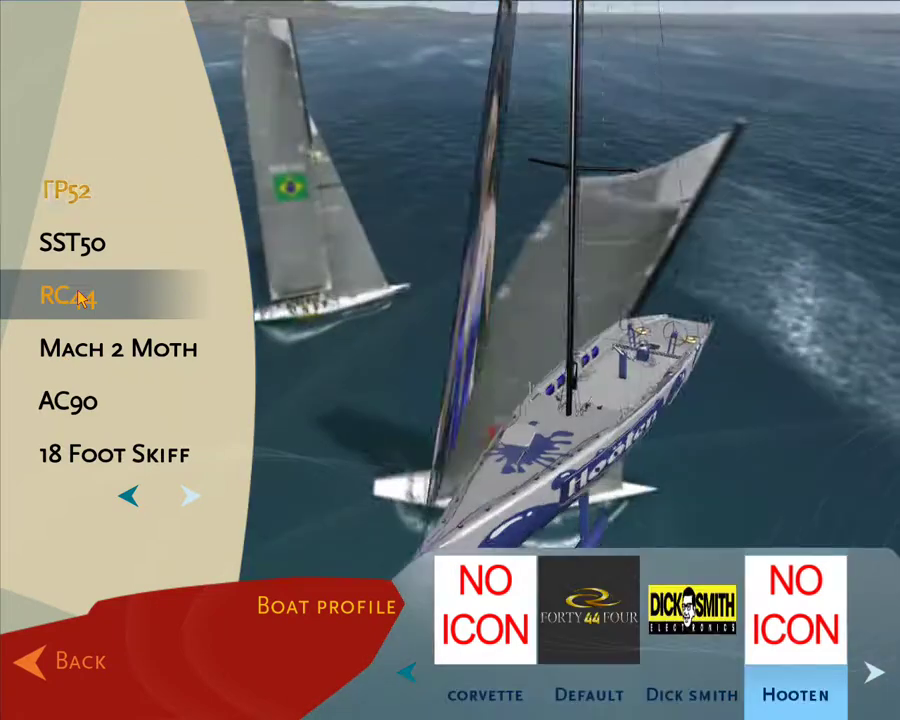